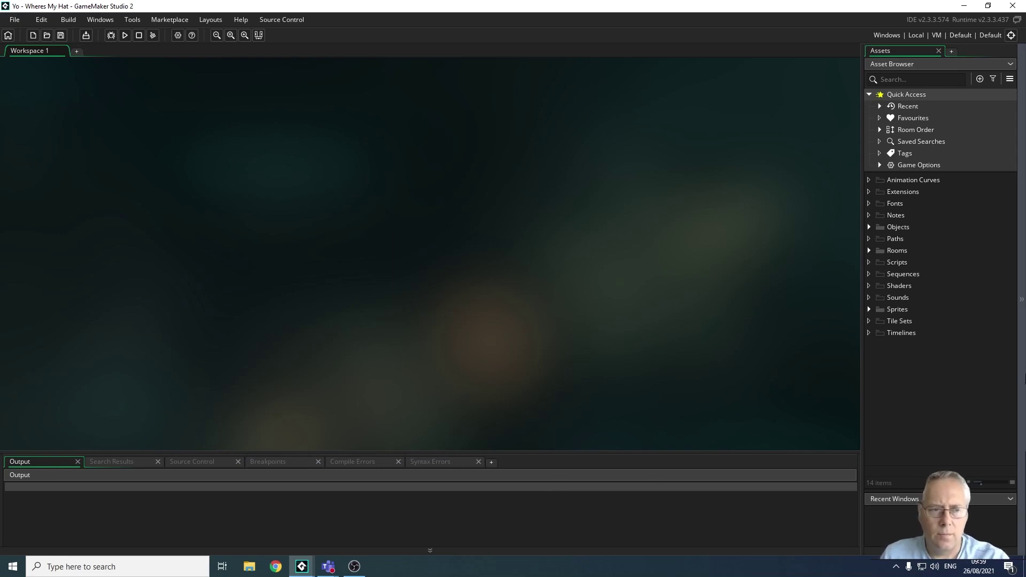
Step: Open rm_level1 and rm_level2 and compare their wall layouts, item placement and openings
{"action": "left_click", "coordinate": [868, 250]}
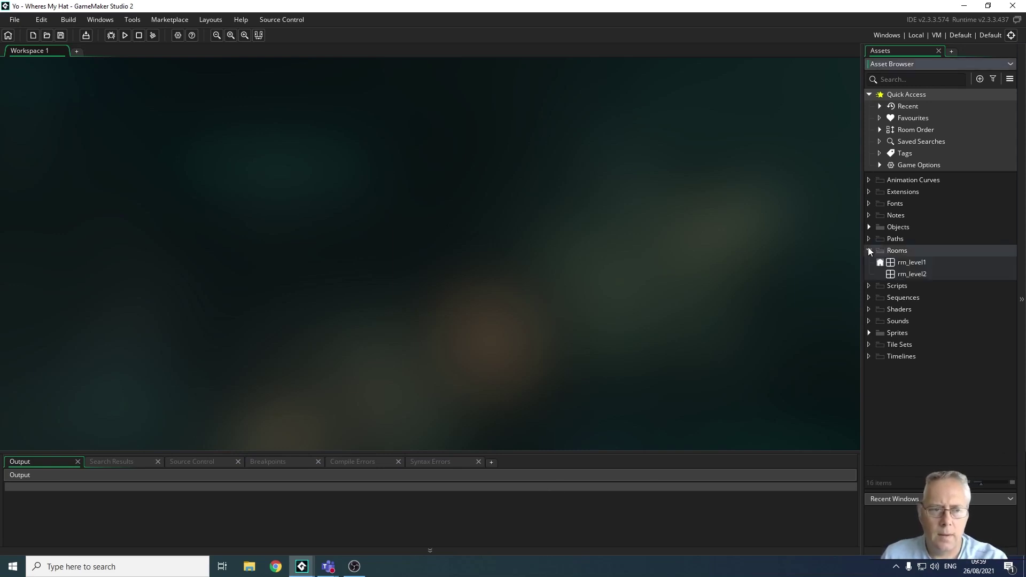
{"action": "double_click", "coordinate": [909, 263]}
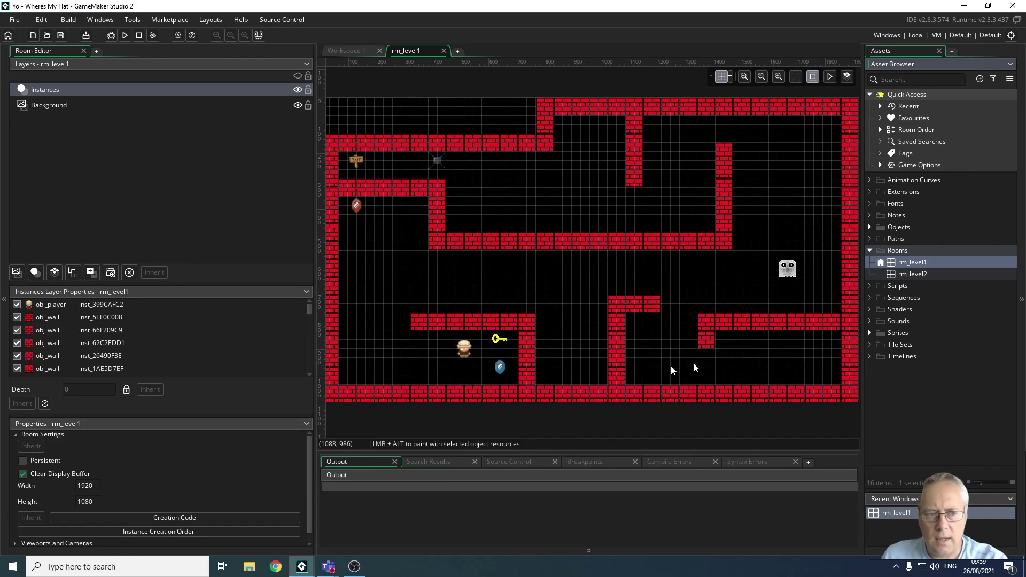
{"action": "left_click", "coordinate": [932, 274]}
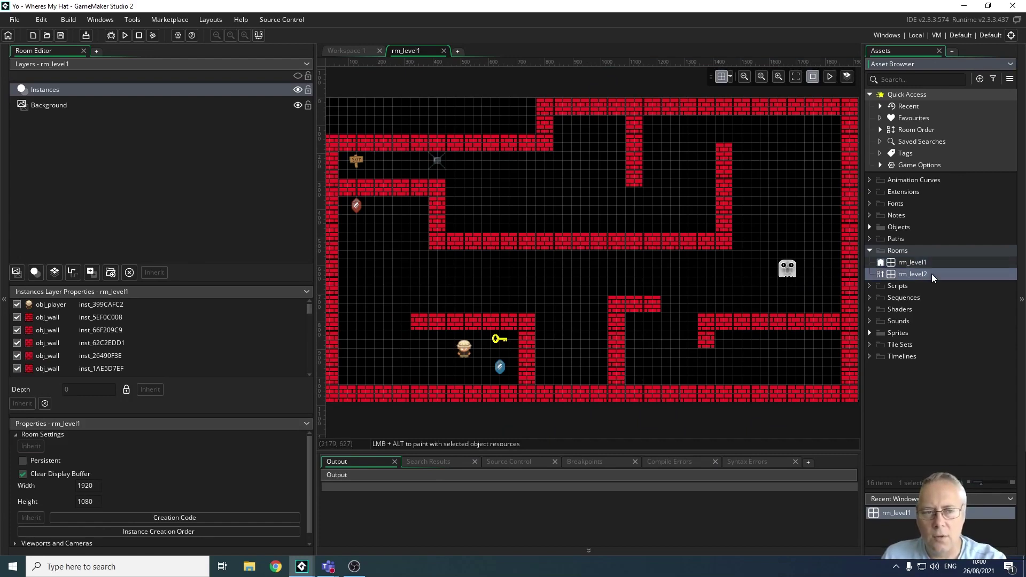
{"action": "double_click", "coordinate": [932, 274]}
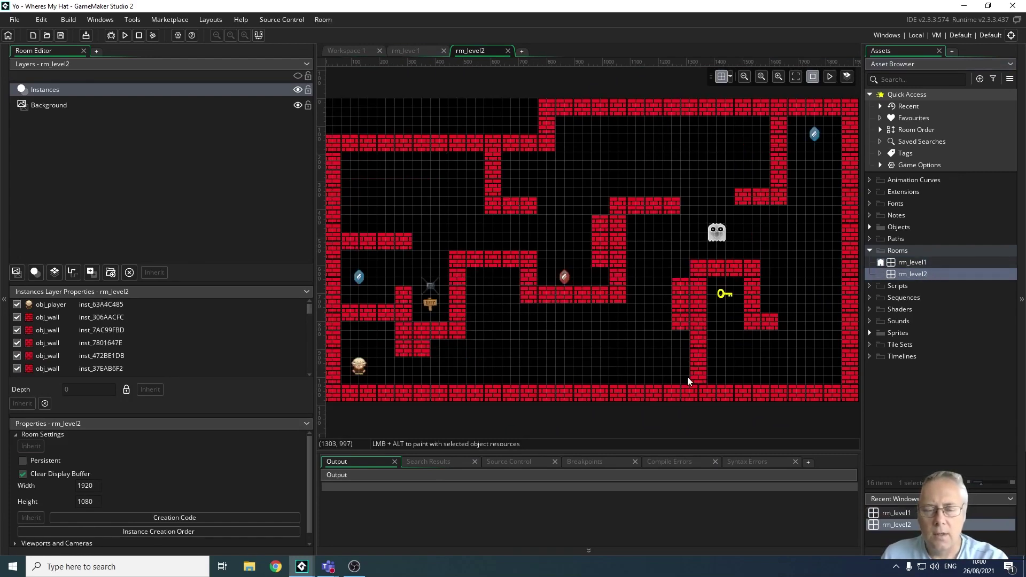
{"action": "left_click", "coordinate": [904, 262]}
{"action": "double_click", "coordinate": [903, 262]}
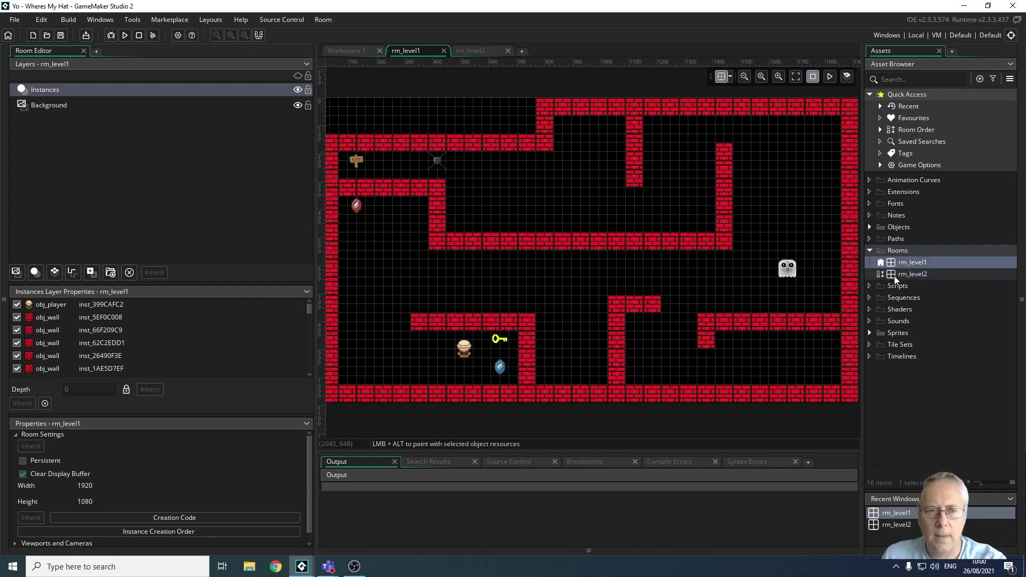
{"action": "double_click", "coordinate": [897, 275]}
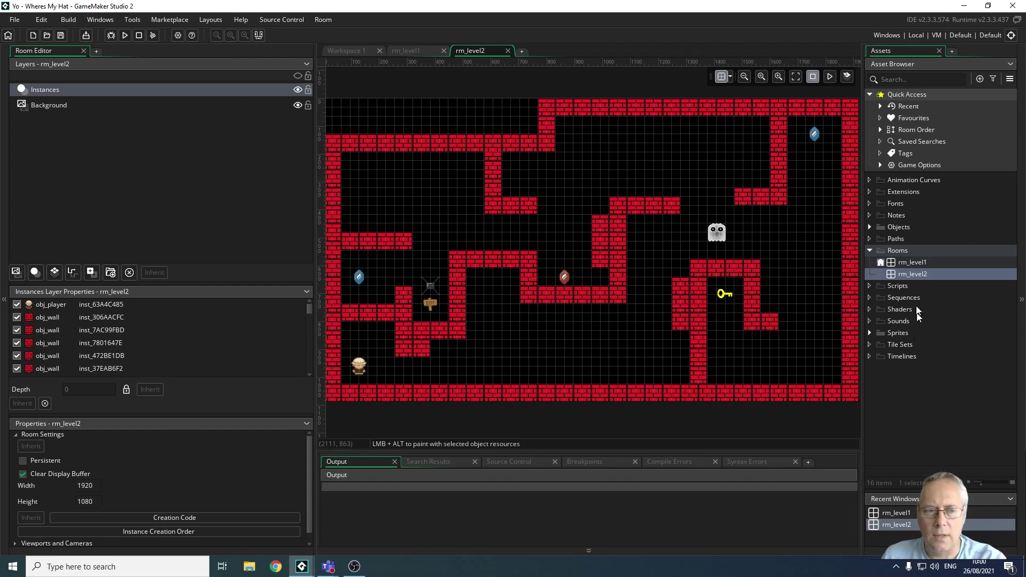
{"action": "double_click", "coordinate": [900, 263]}
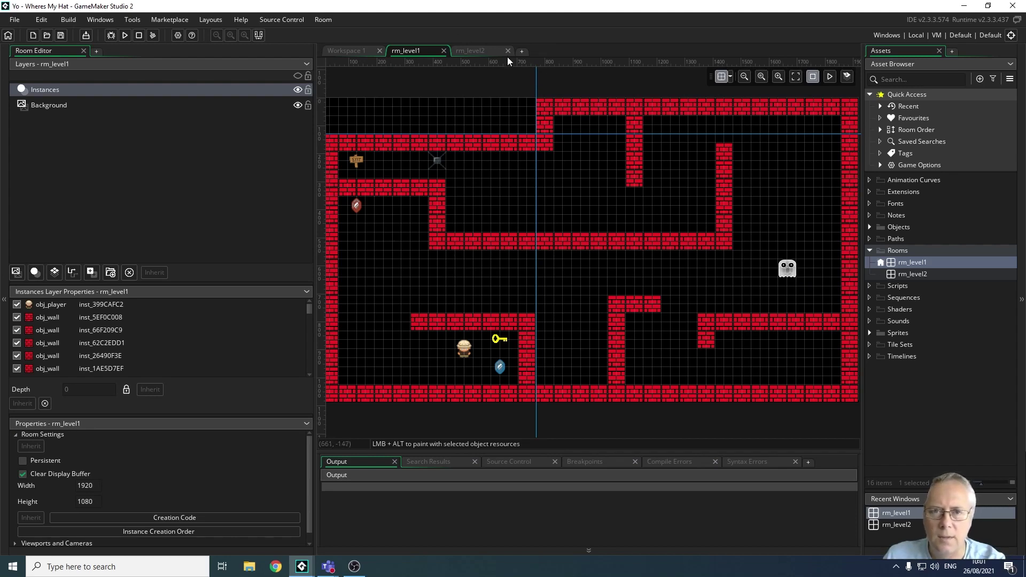
{"action": "left_click", "coordinate": [522, 51]}
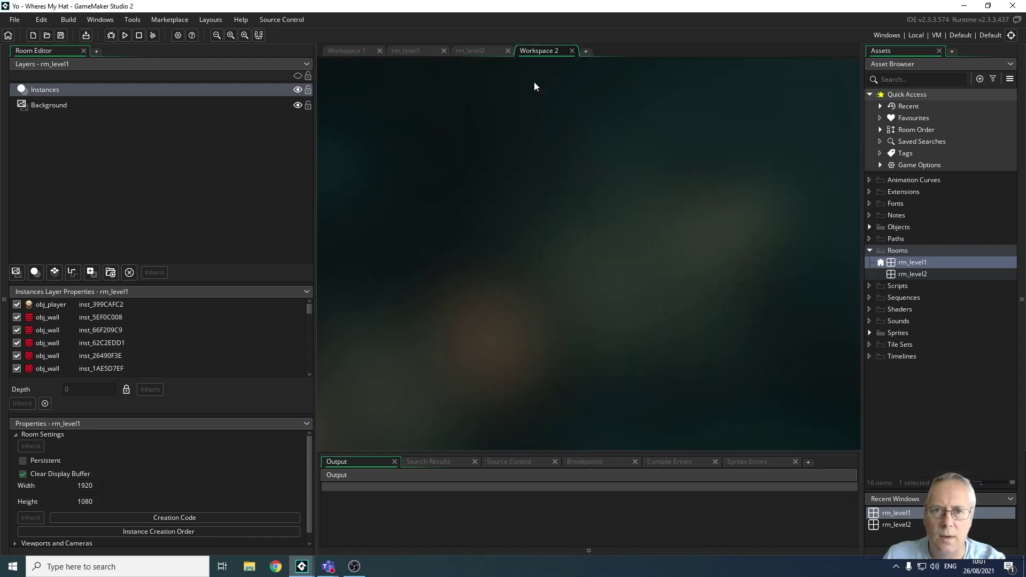
{"action": "left_click", "coordinate": [572, 51]}
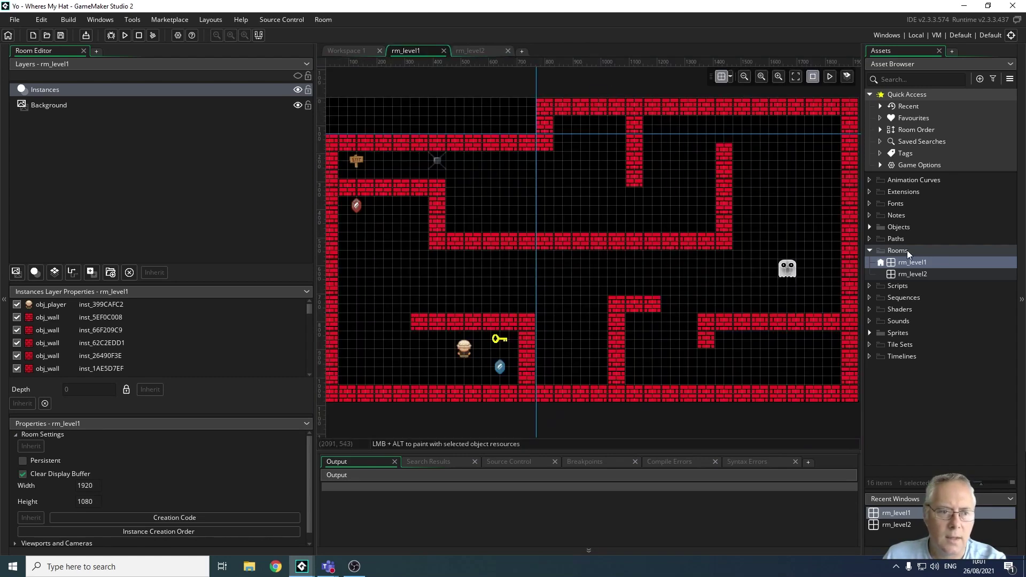
{"action": "right_click", "coordinate": [908, 251]}
{"action": "key", "text": "Escape"}
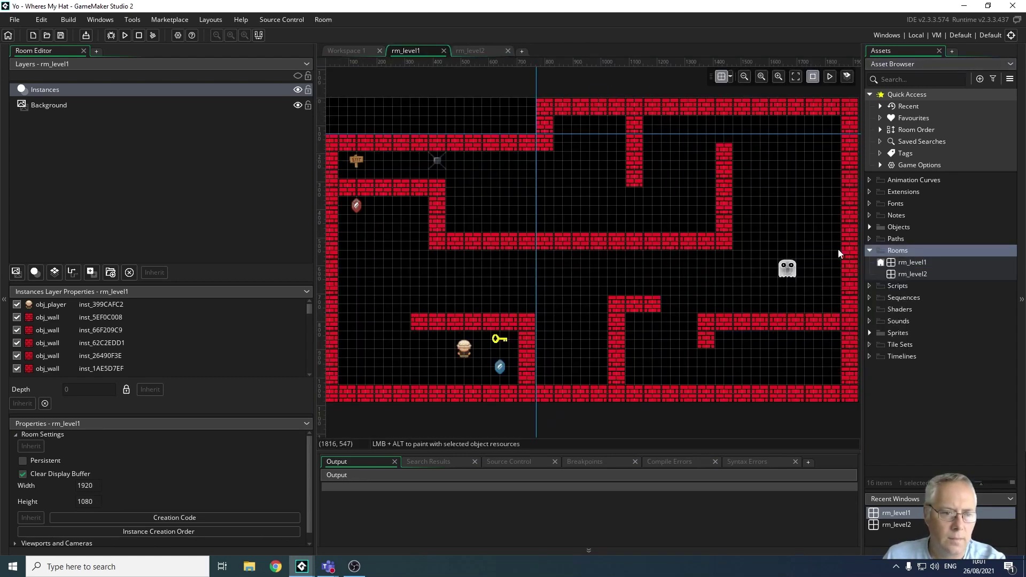
Step: Create a new room in the Rooms group of the project assets
{"action": "left_click", "coordinate": [938, 246]}
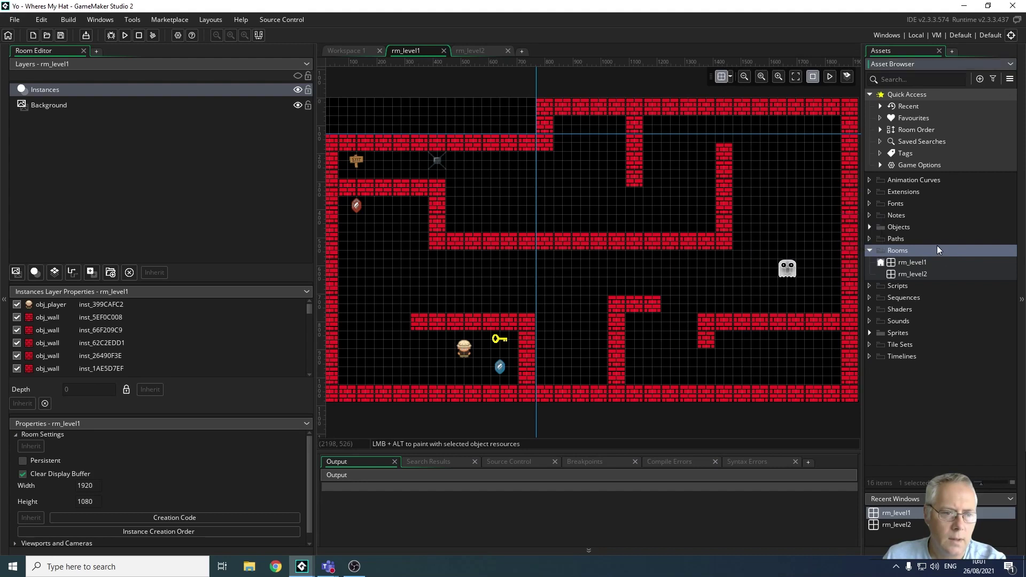
{"action": "right_click", "coordinate": [937, 247]}
{"action": "mouse_move", "coordinate": [874, 251]}
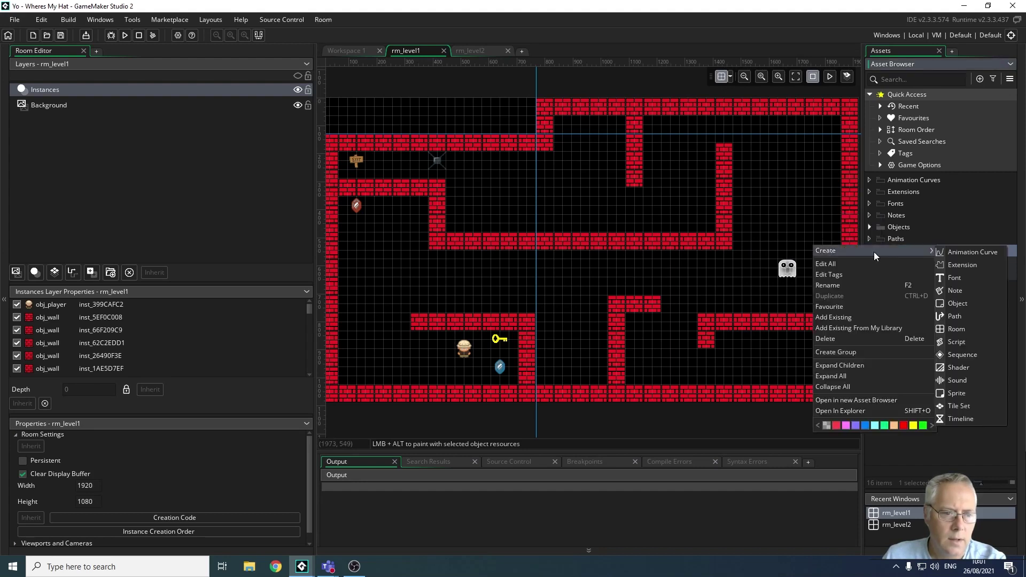
{"action": "left_click", "coordinate": [964, 328]}
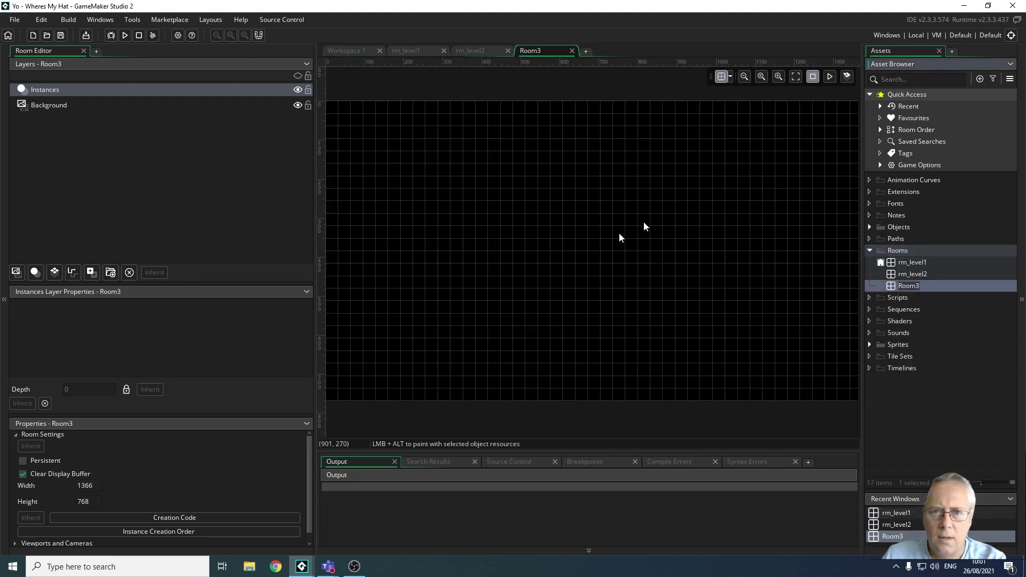
Step: Match the new room's size to rm_level1 by setting its width to 1920 and height to 1080
{"action": "left_click", "coordinate": [414, 49]}
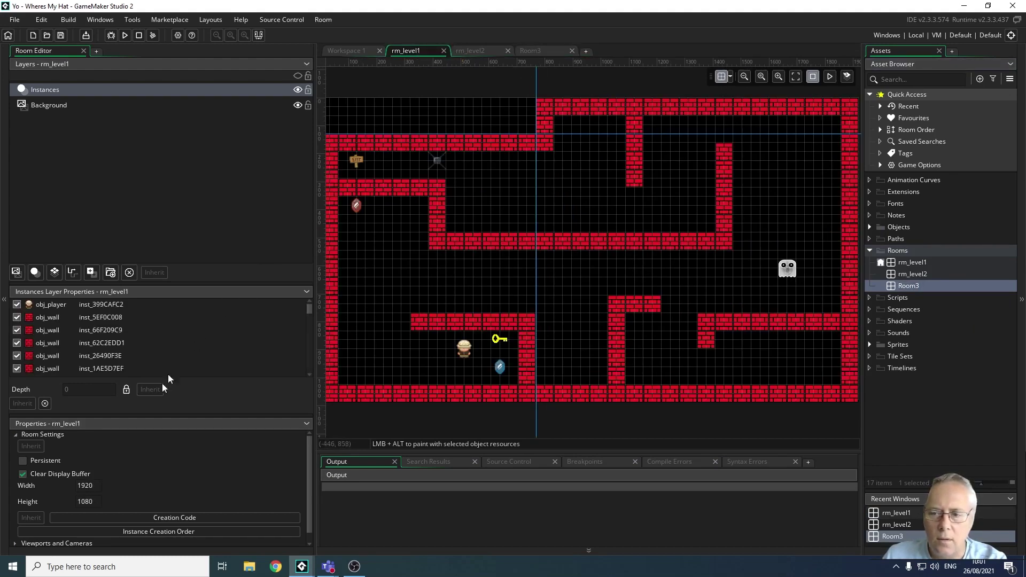
{"action": "left_click", "coordinate": [546, 52]}
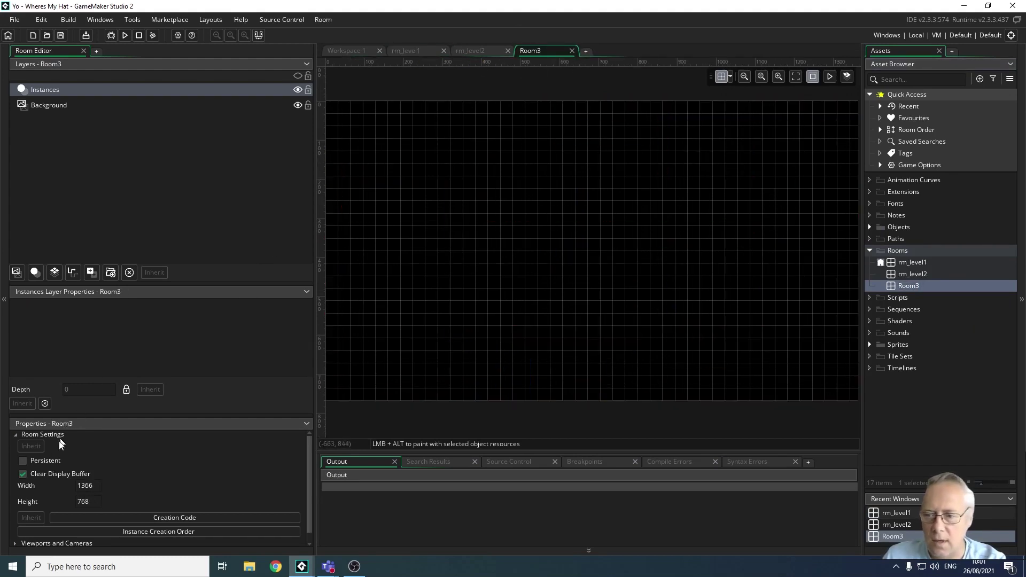
{"action": "double_click", "coordinate": [96, 486]}
{"action": "type", "text": "1920"}
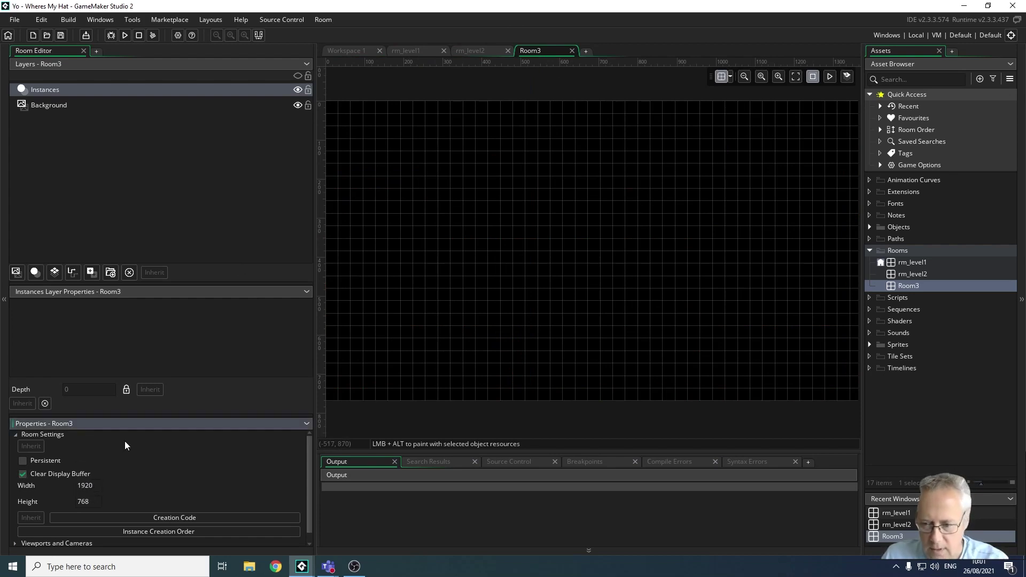
{"action": "double_click", "coordinate": [94, 499]}
{"action": "type", "text": "1080"}
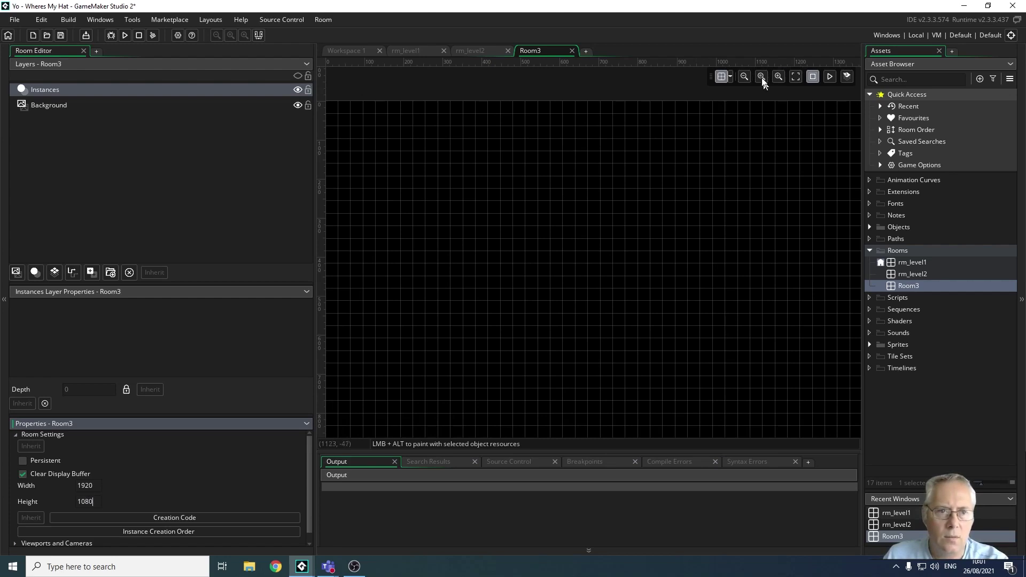
Step: Add a vertical guide at about x 768 and a horizontal guide at about y 128 in Room3, matching rm_level1
{"action": "left_click", "coordinate": [742, 78]}
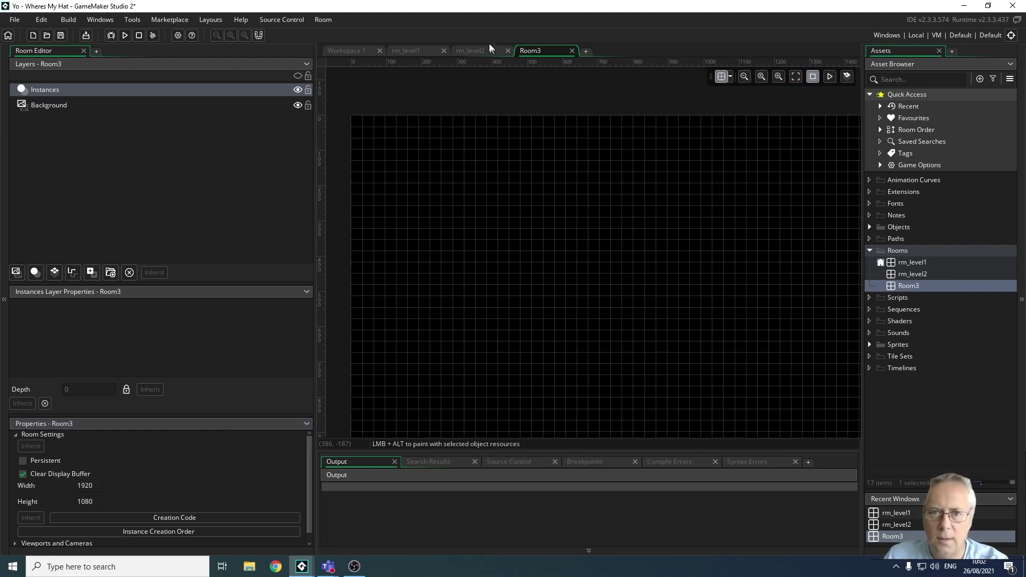
{"action": "left_click", "coordinate": [409, 50]}
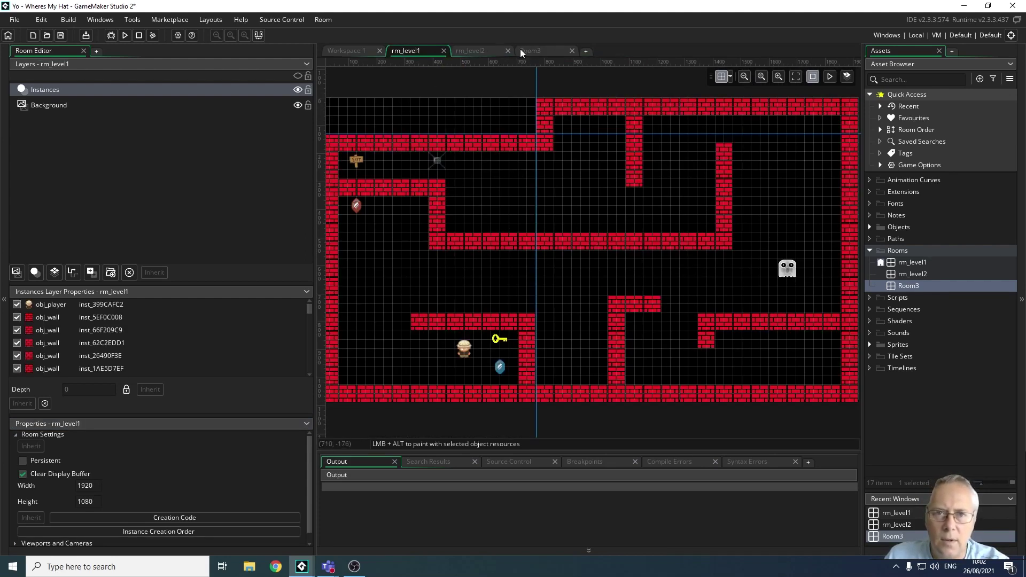
{"action": "left_click", "coordinate": [541, 50]}
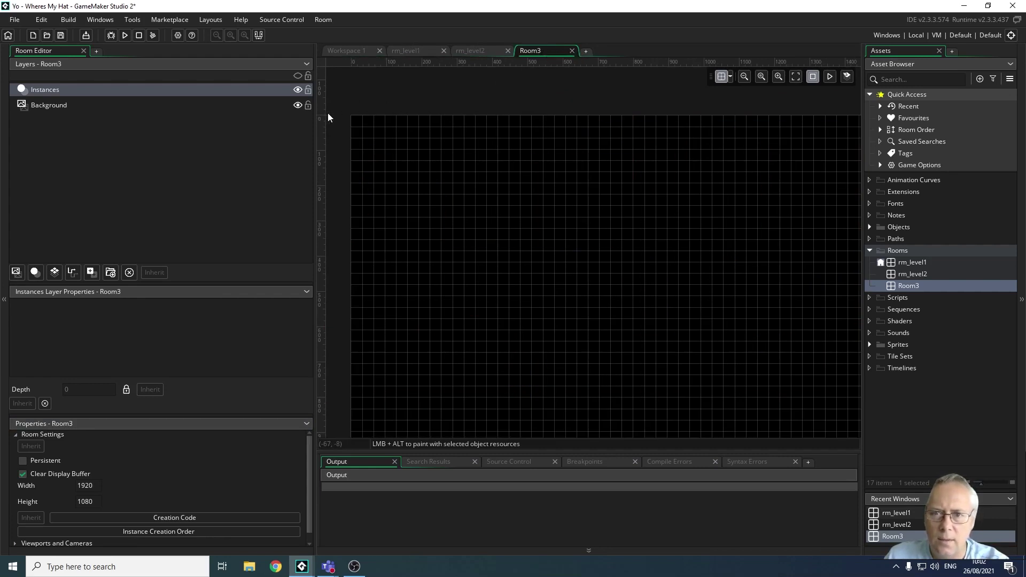
{"action": "left_click_drag", "start_coordinate": [322, 115], "coordinate": [620, 111]}
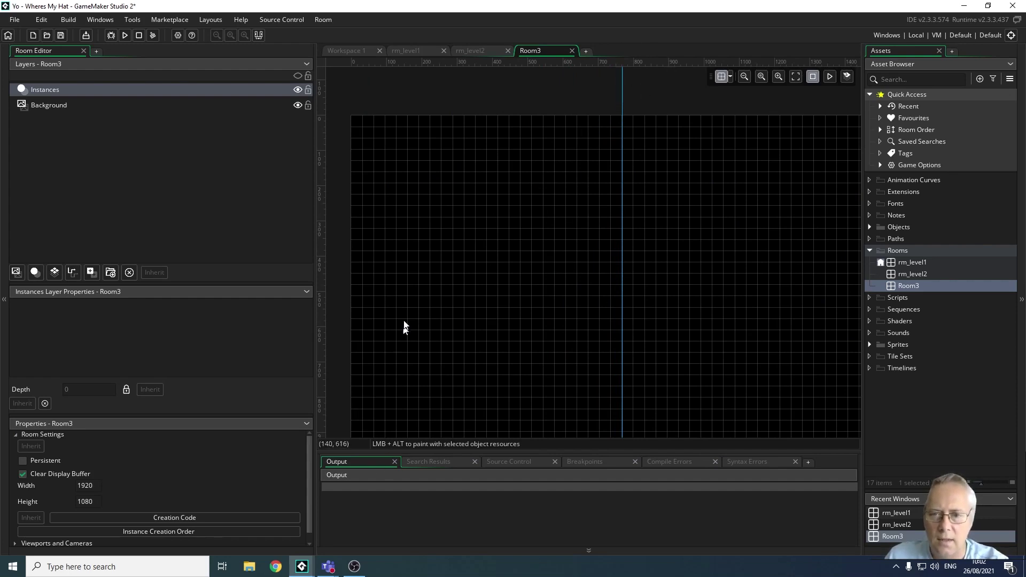
{"action": "left_click", "coordinate": [412, 51]}
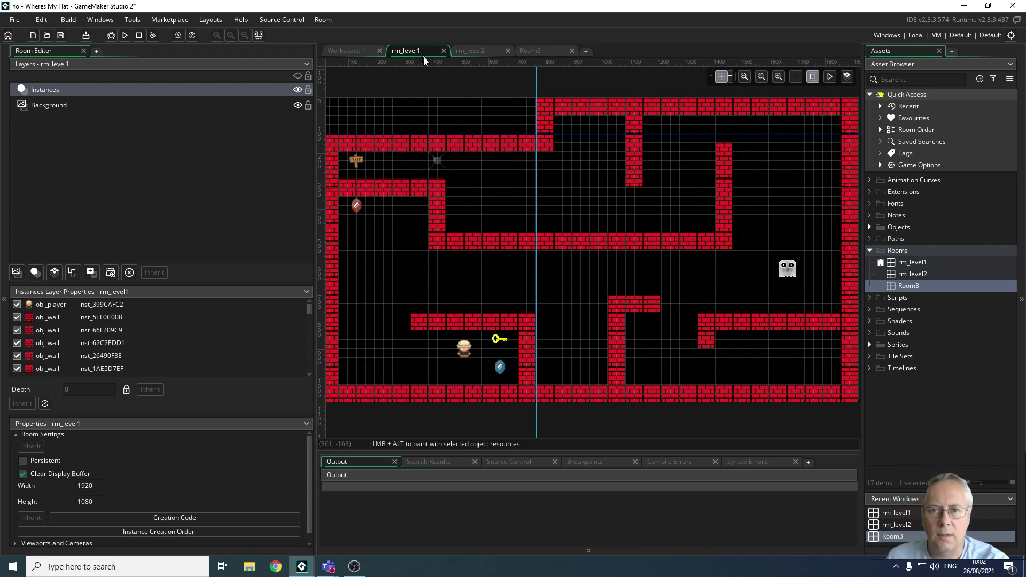
{"action": "left_click", "coordinate": [536, 51]}
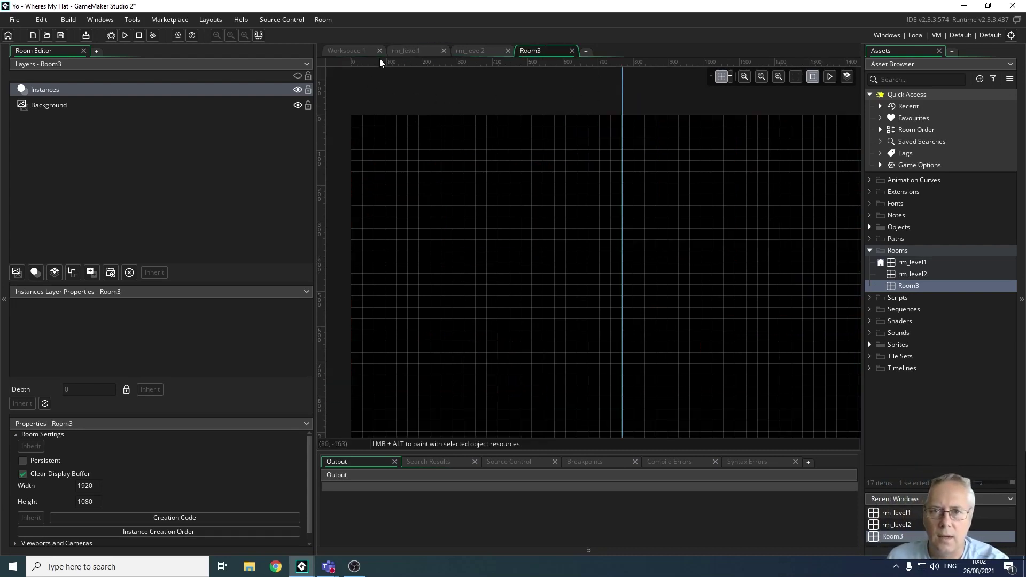
{"action": "left_click_drag", "start_coordinate": [377, 60], "coordinate": [365, 160]}
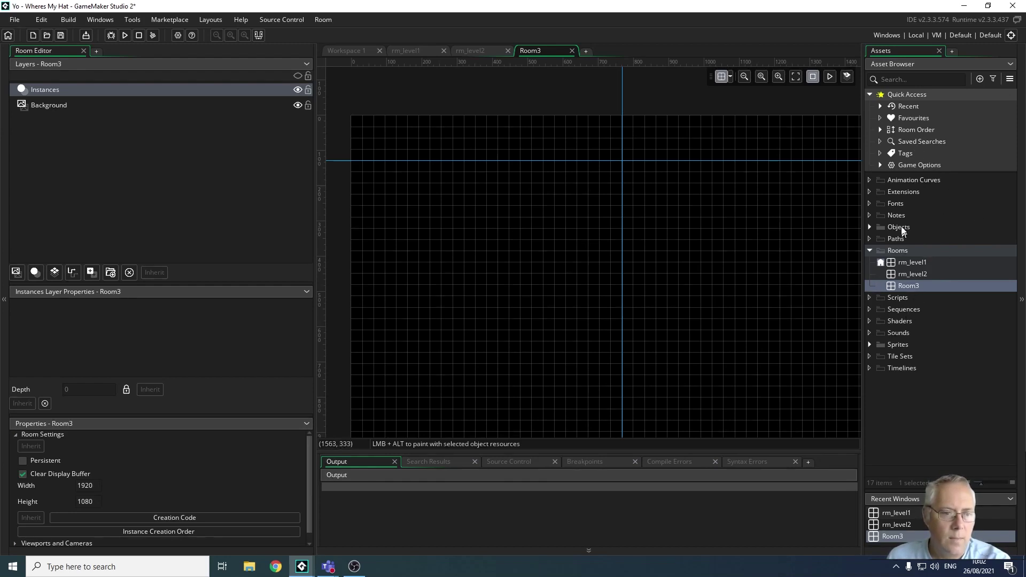
Step: Place two stacked obj_wall instances in Room3 beside the vertical guide, at (768, 64) and (768, 0), using rm_level1 as reference
{"action": "left_click", "coordinate": [870, 226]}
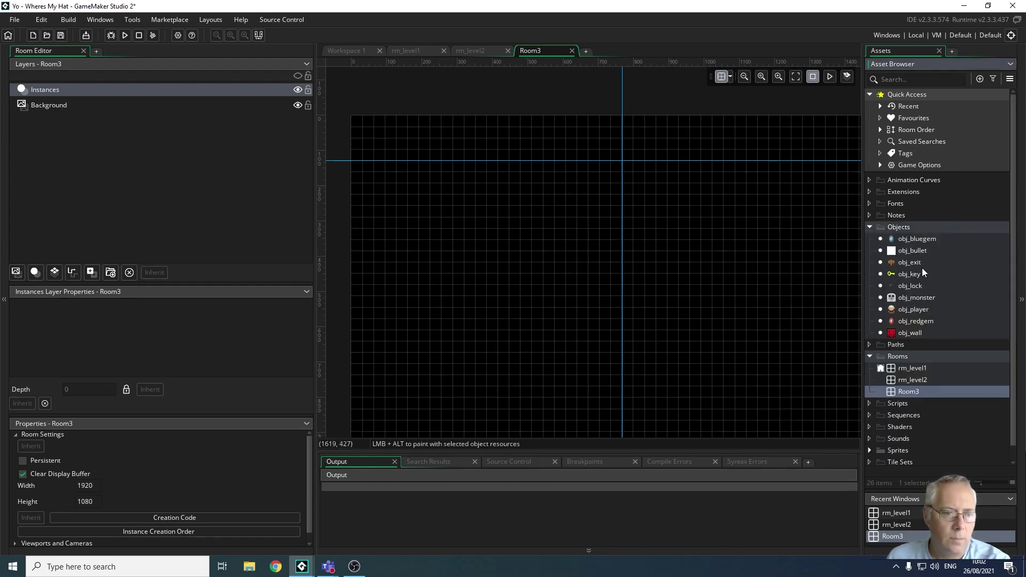
{"action": "left_click_drag", "start_coordinate": [904, 333], "coordinate": [630, 150]}
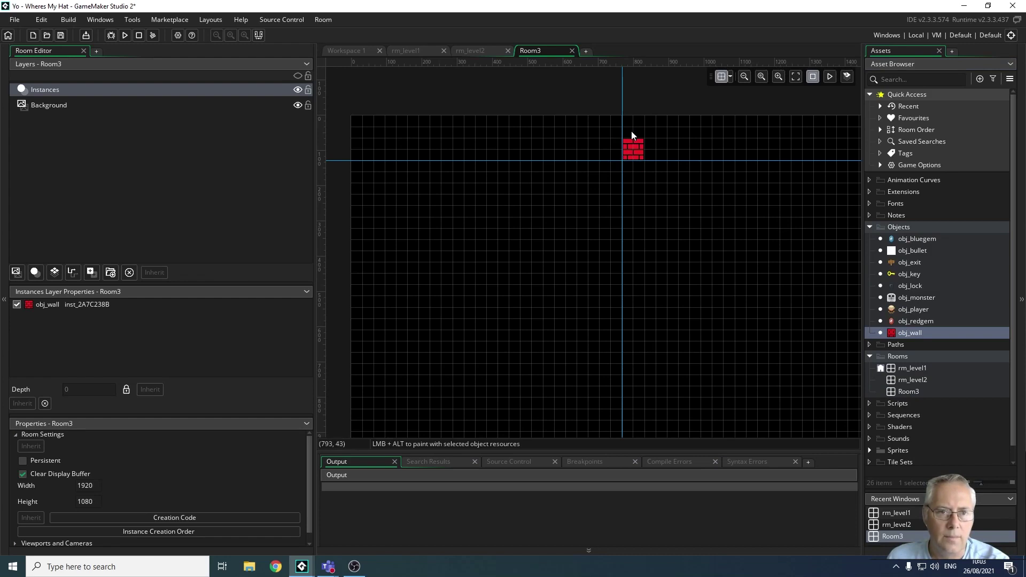
{"action": "left_click", "coordinate": [423, 51]}
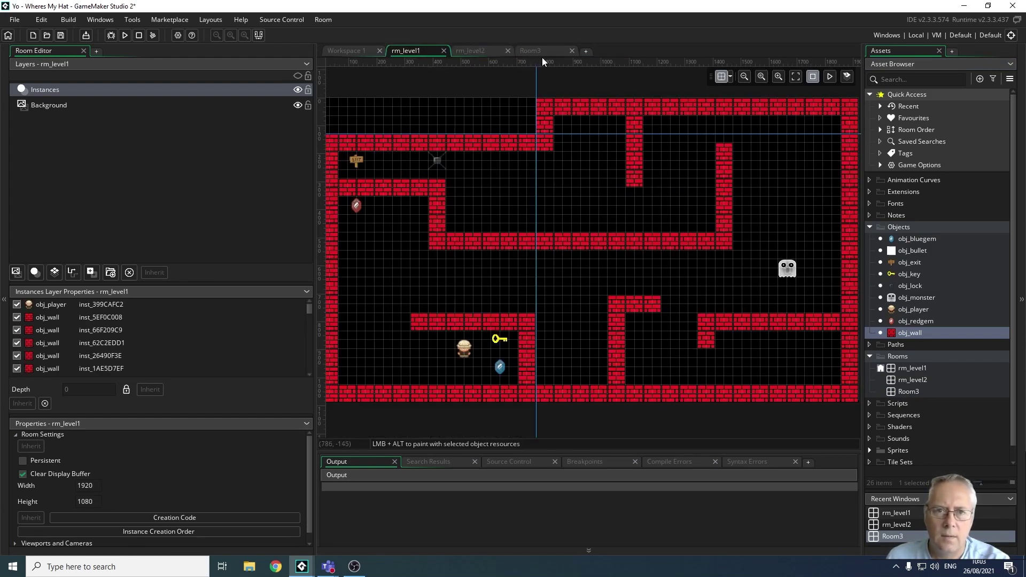
{"action": "left_click", "coordinate": [539, 53]}
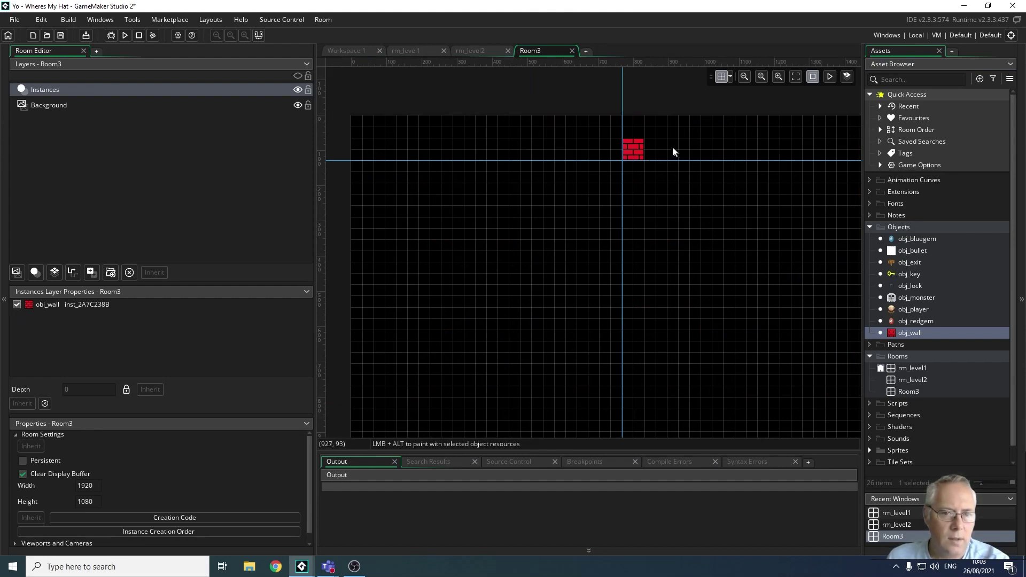
{"action": "left_click_drag", "start_coordinate": [631, 137], "coordinate": [633, 128]}
{"action": "left_click_drag", "start_coordinate": [601, 169], "coordinate": [626, 163]}
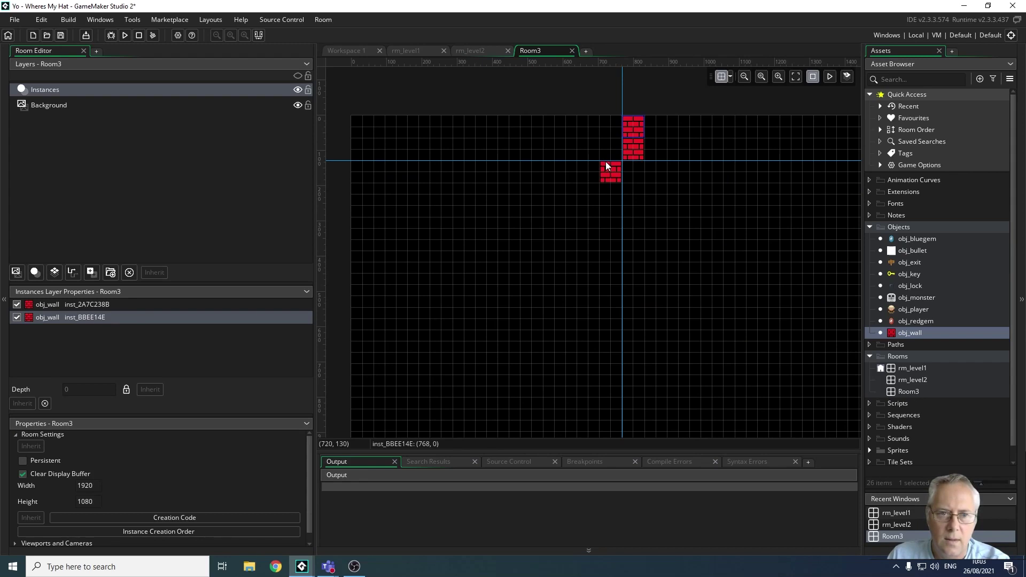
Step: Add obj_wall instances to Room3 at (768, 128) and (704, 128), and show rm_level2 for comparison
{"action": "left_click", "coordinate": [403, 53]}
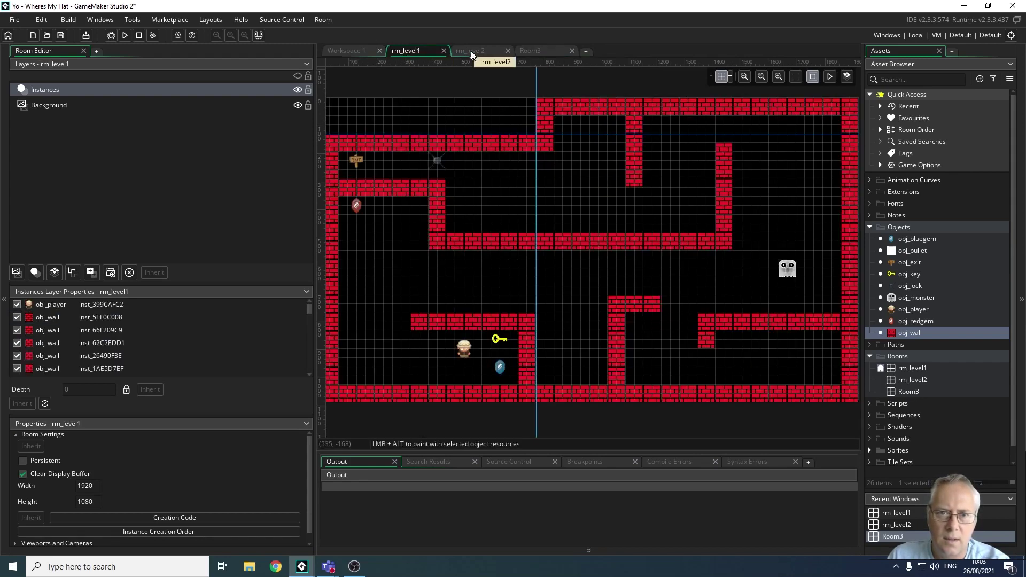
{"action": "left_click", "coordinate": [543, 50]}
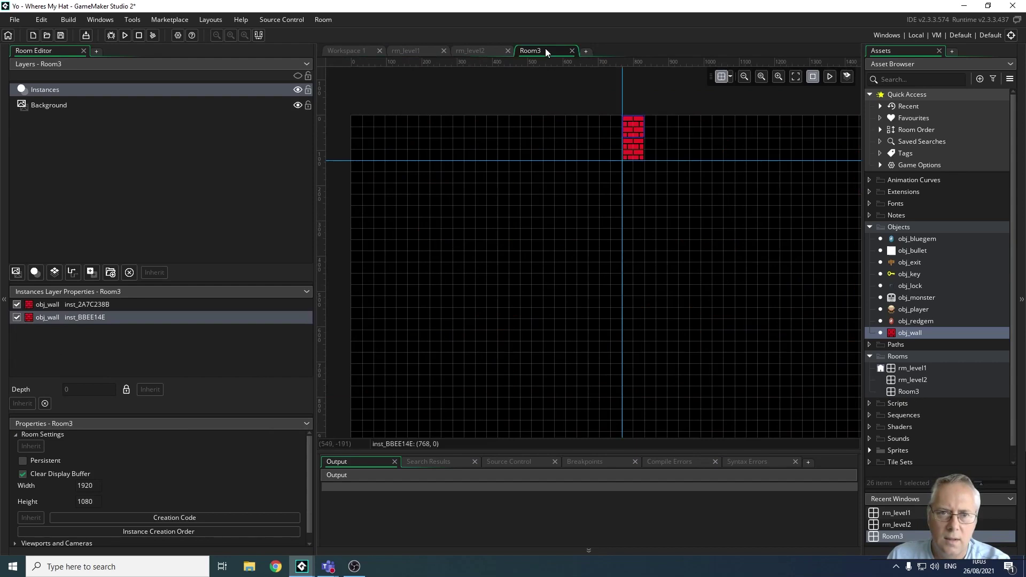
{"action": "left_click", "coordinate": [648, 171]}
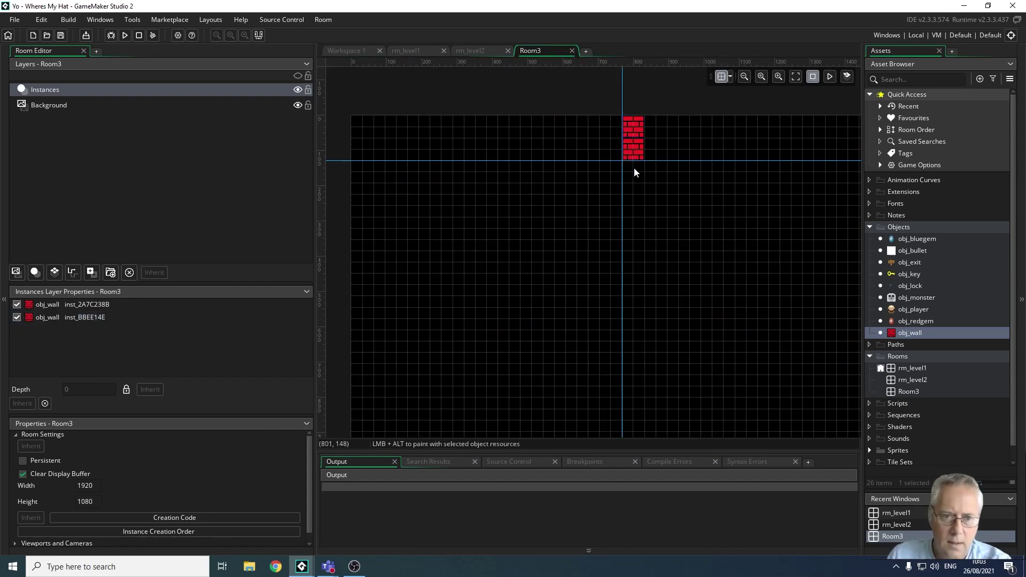
{"action": "left_click", "coordinate": [632, 166]}
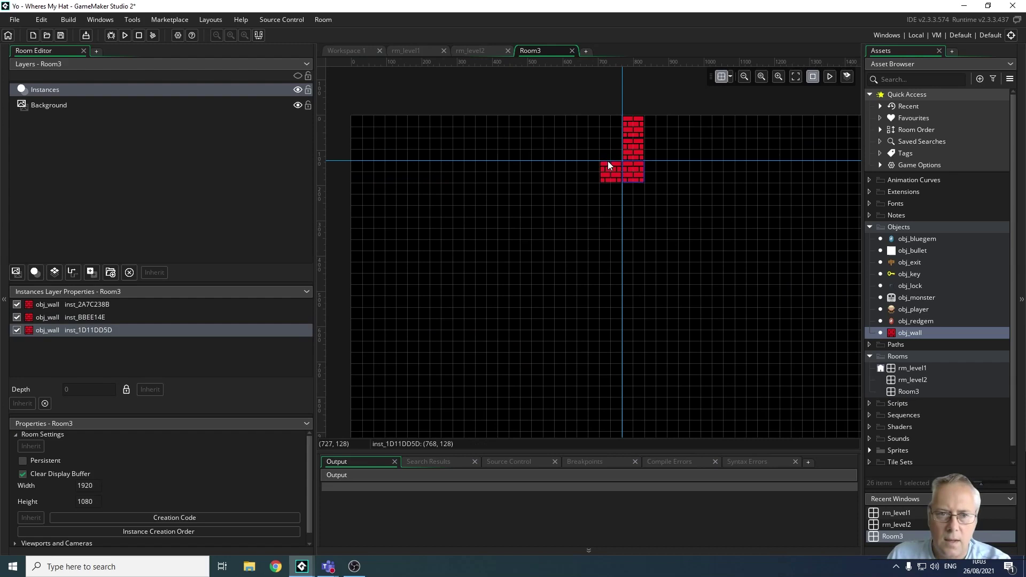
{"action": "left_click", "coordinate": [607, 162]}
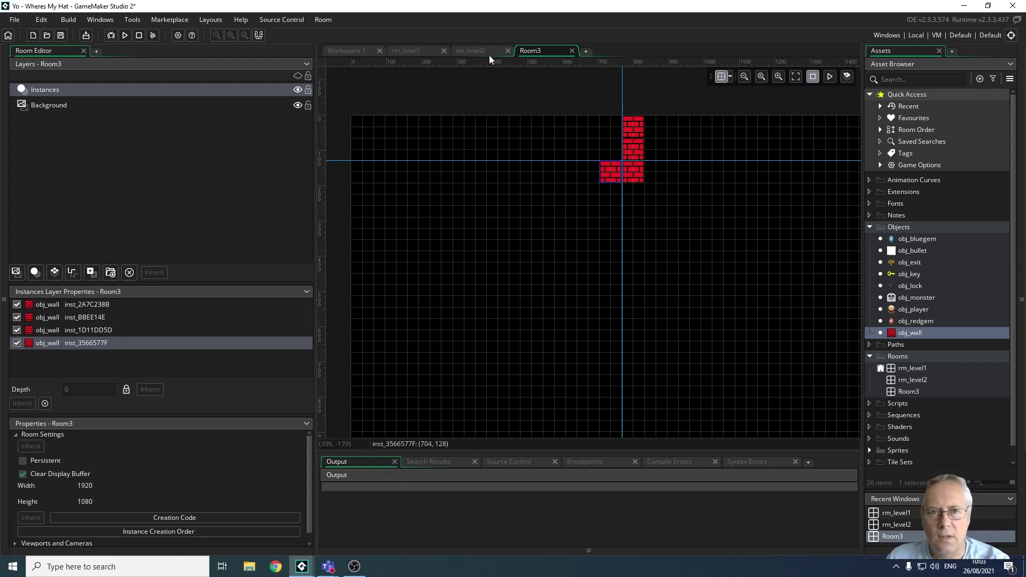
{"action": "left_click", "coordinate": [477, 48]}
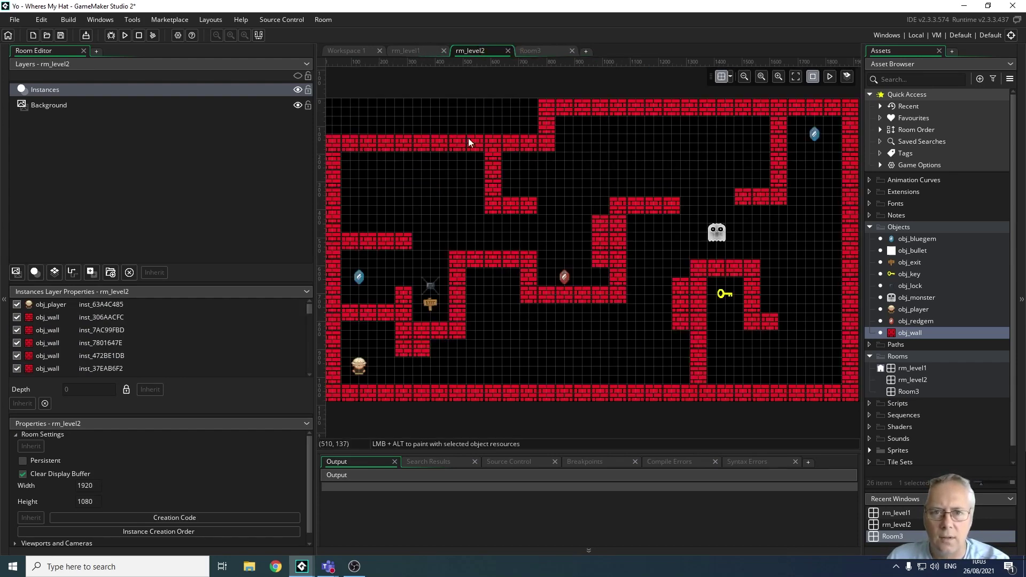
Step: Rename Room3 as rm_level3
{"action": "left_click", "coordinate": [538, 50]}
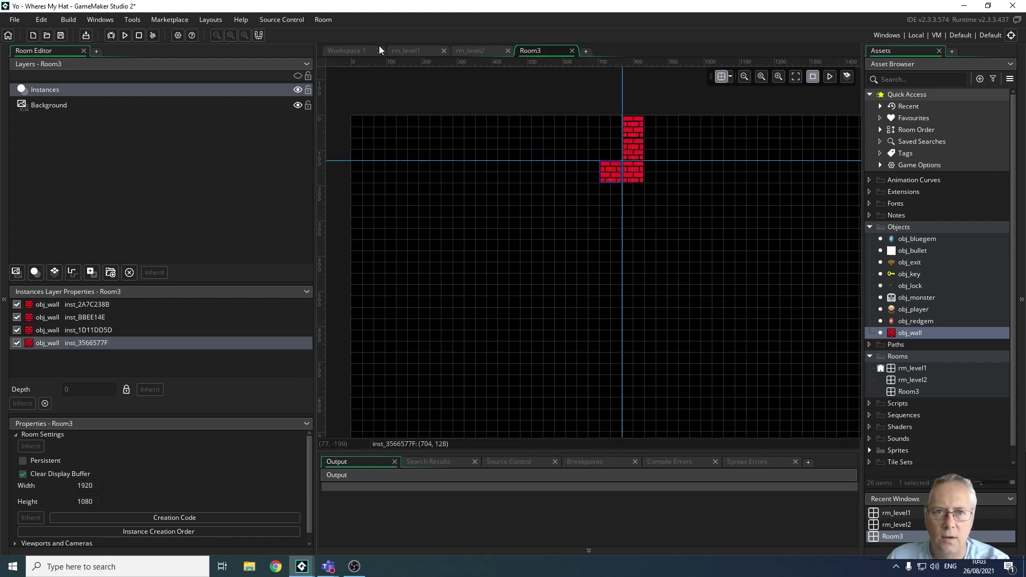
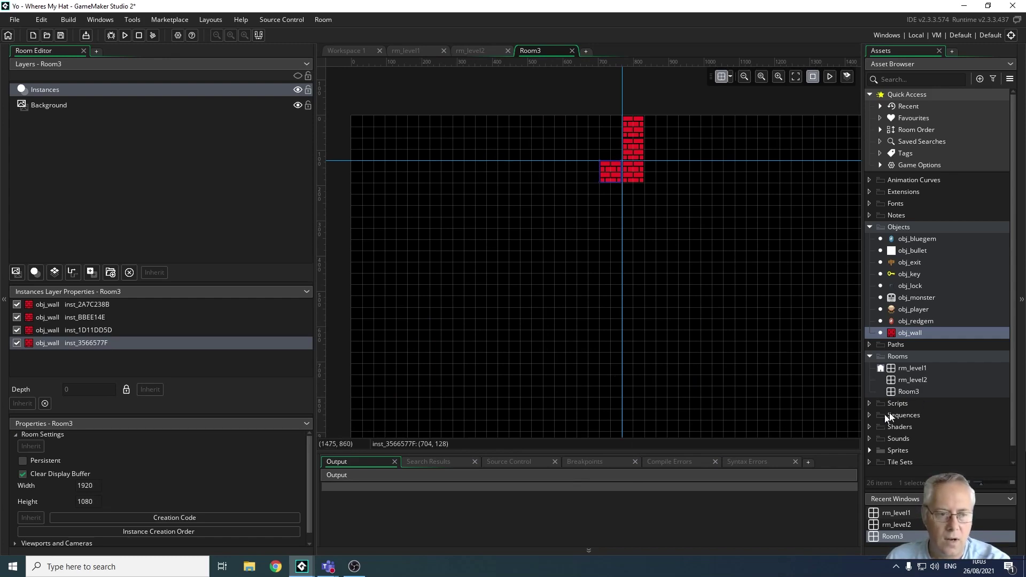
{"action": "right_click", "coordinate": [912, 392]}
{"action": "right_click", "coordinate": [931, 388]}
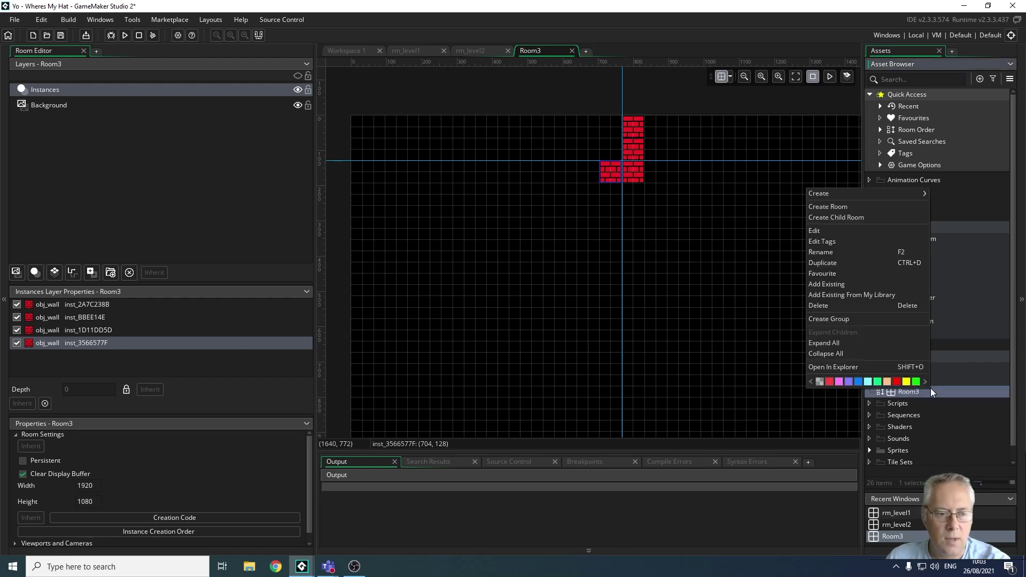
{"action": "left_click", "coordinate": [827, 252]}
{"action": "type", "text": "rm_"}
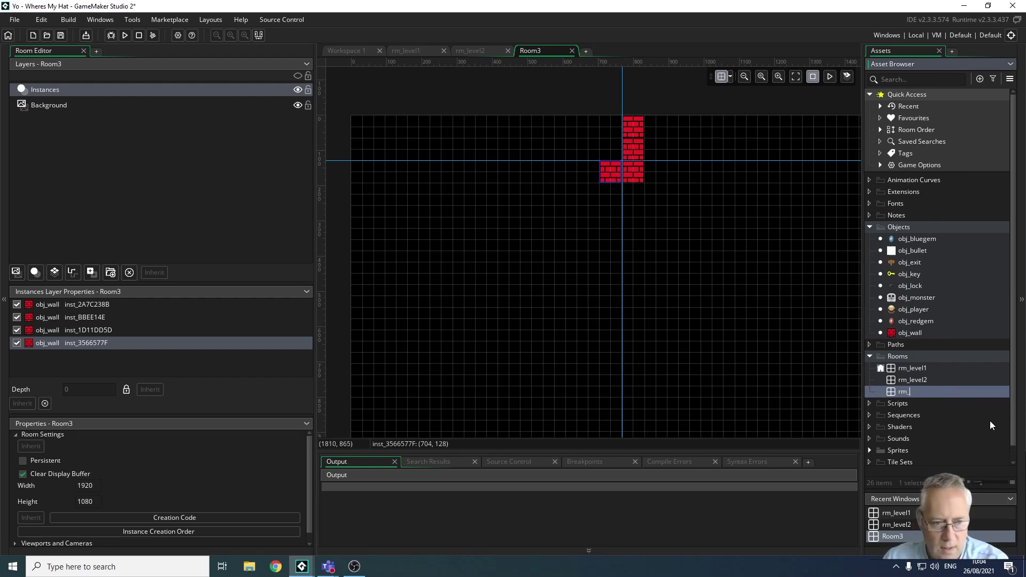
{"action": "type", "text": "level"}
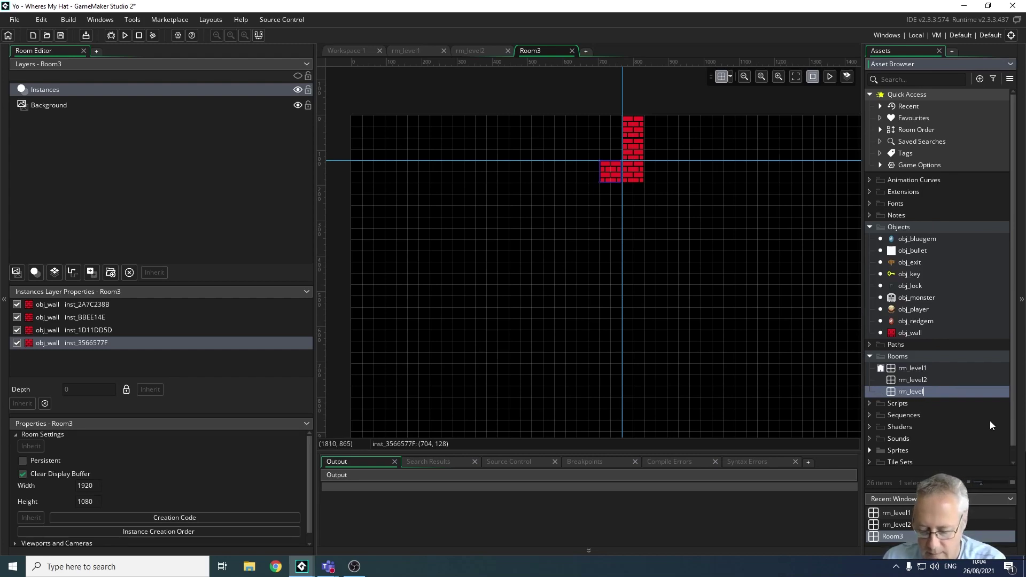
{"action": "type", "text": "3"}
{"action": "key", "text": "Return"}
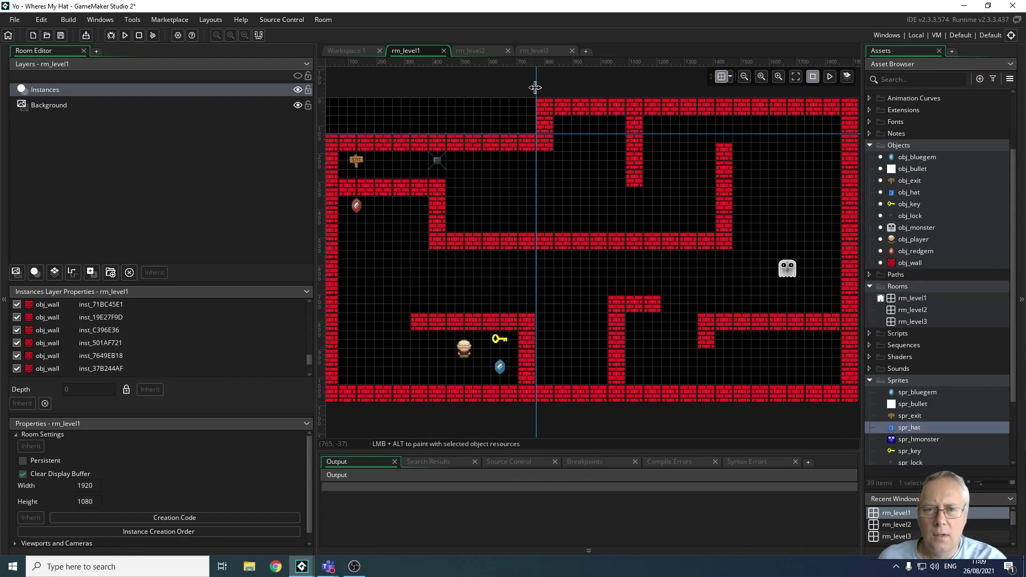
Step: Remove the vertical guide at x 768 and the horizontal guide at y 128 from rm_level1
{"action": "left_click_drag", "start_coordinate": [535, 87], "coordinate": [319, 87]}
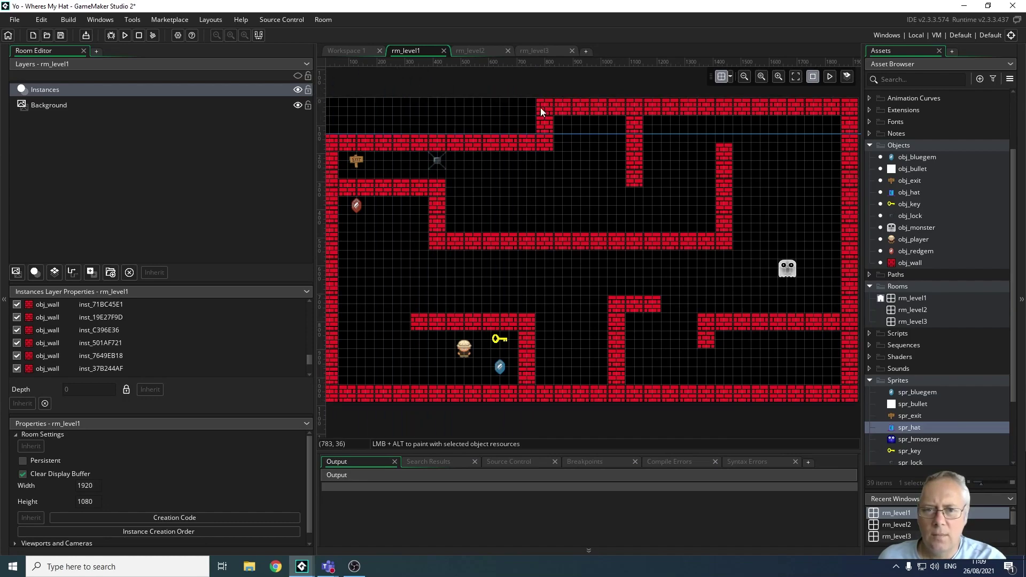
{"action": "left_click_drag", "start_coordinate": [566, 133], "coordinate": [539, 61]}
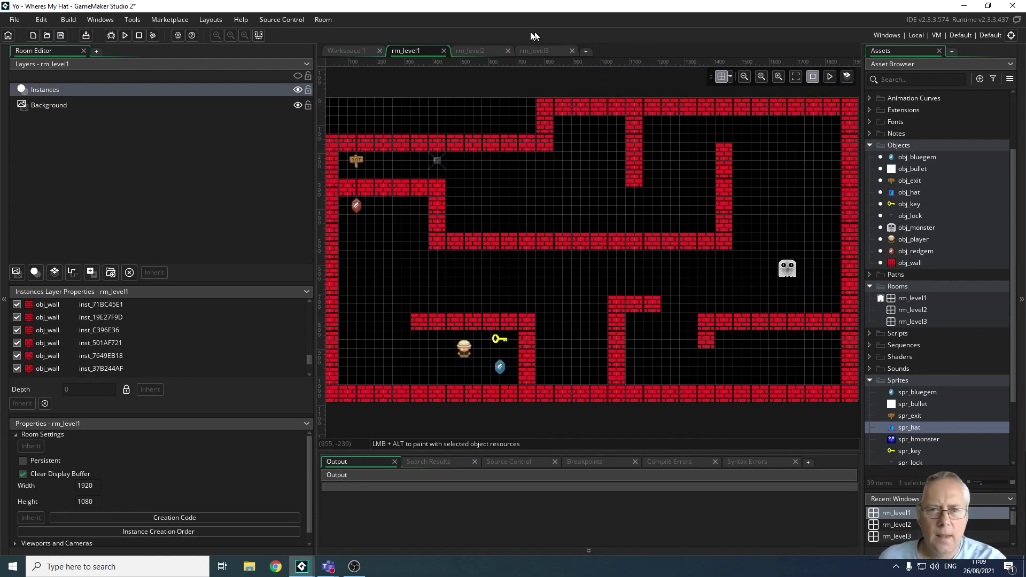
Step: Review the layouts of rm_level2 and rm_level3, and check the room order in the Room Manager
{"action": "left_click", "coordinate": [476, 50]}
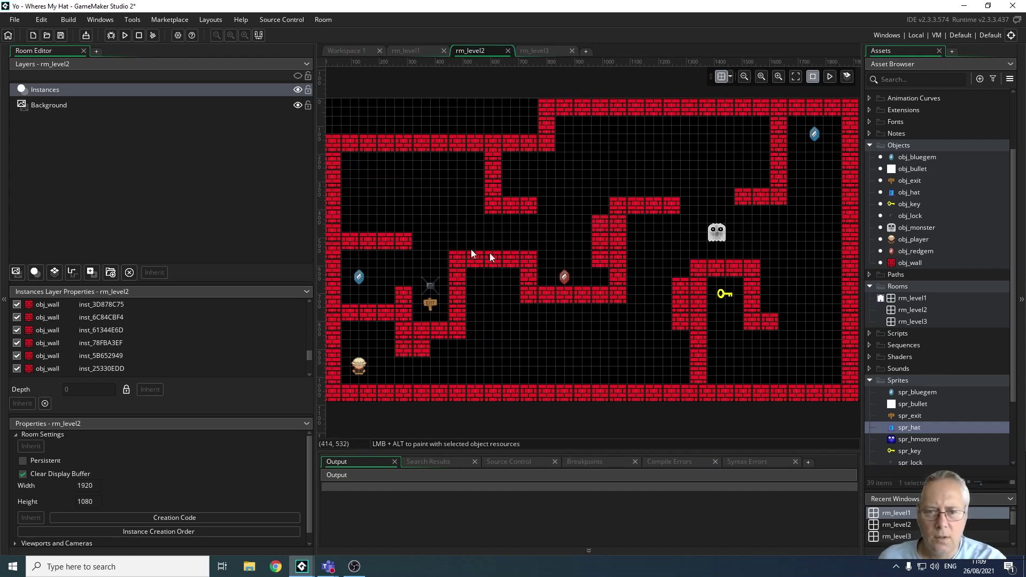
{"action": "left_click", "coordinate": [531, 51]}
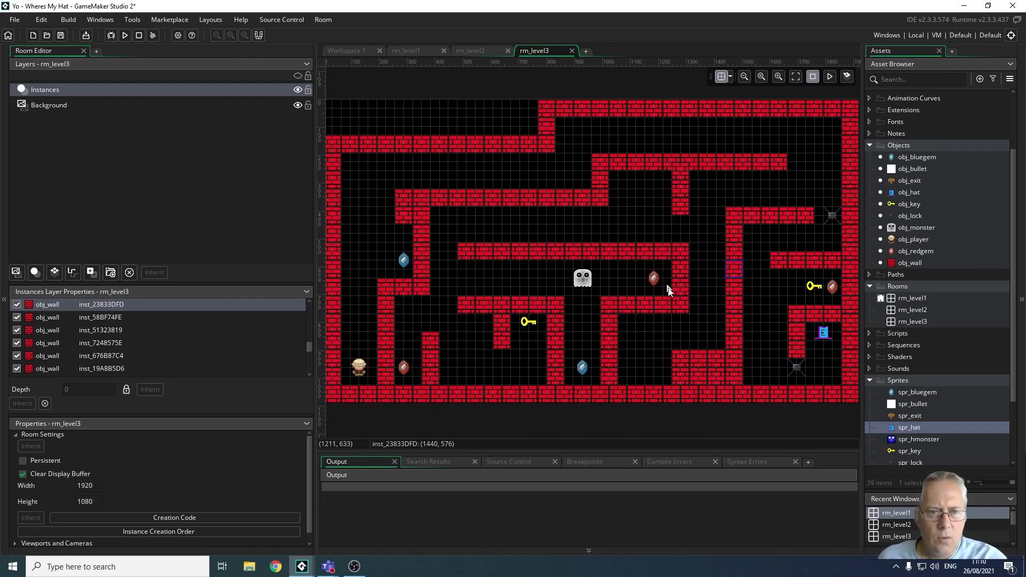
{"action": "left_click", "coordinate": [881, 300]}
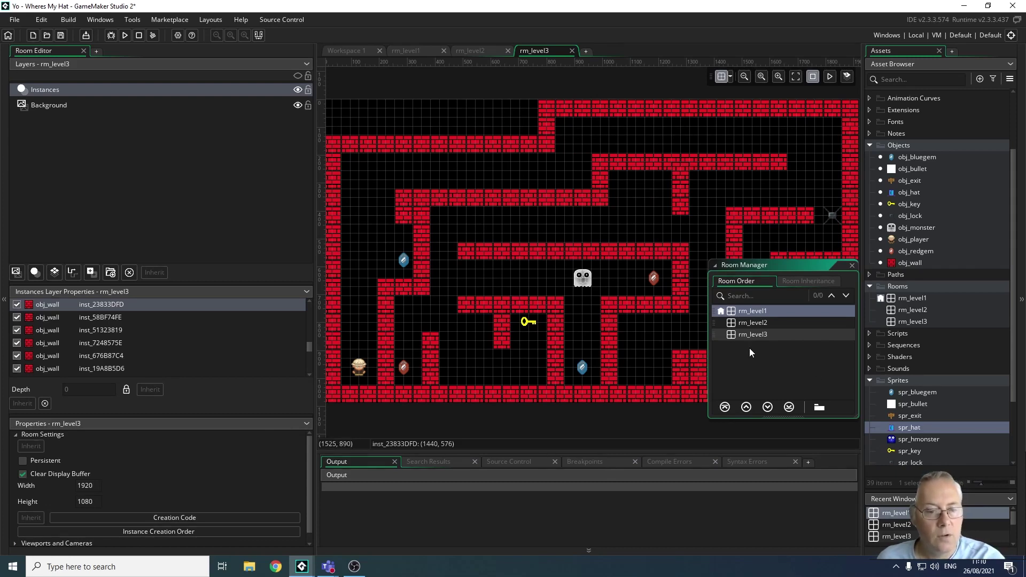
{"action": "left_click", "coordinate": [852, 265]}
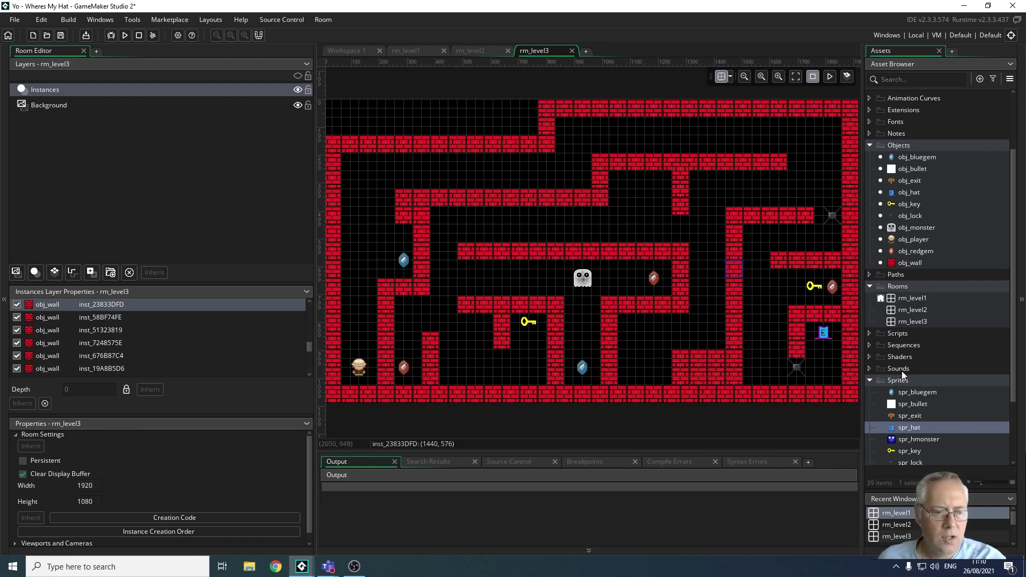
Step: Open obj_monster and examine the code of its Create event and its collision event with obj_wall
{"action": "scroll", "coordinate": [941, 425], "scroll_direction": "down", "scroll_amount": 3}
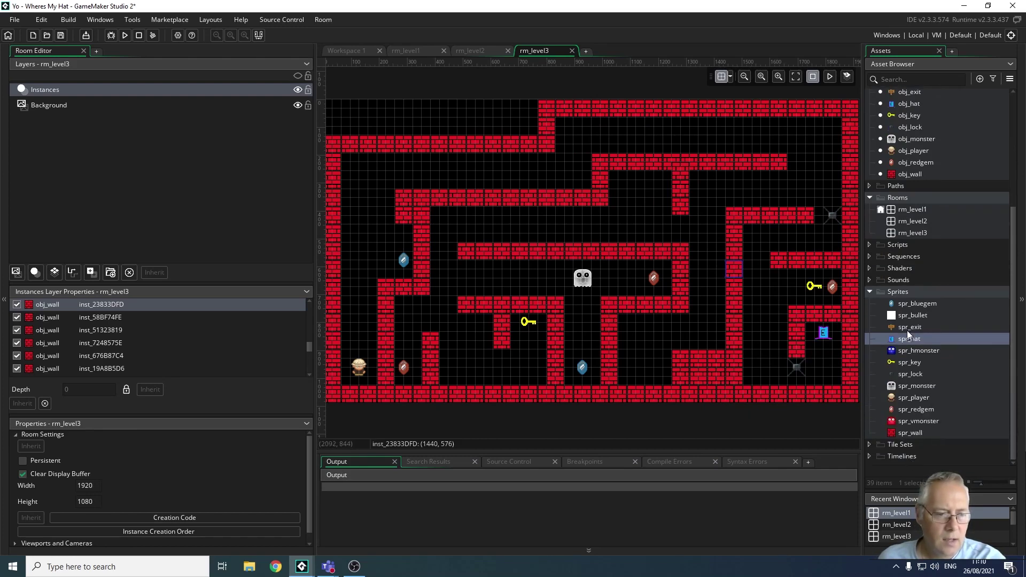
{"action": "scroll", "coordinate": [946, 345], "scroll_direction": "up", "scroll_amount": 2}
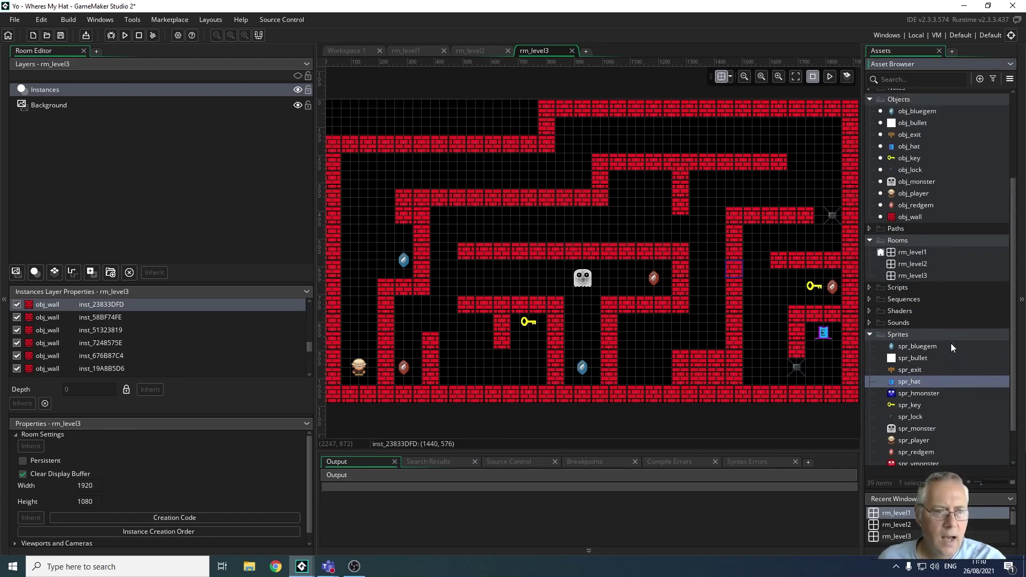
{"action": "scroll", "coordinate": [951, 346], "scroll_direction": "up", "scroll_amount": 1}
{"action": "left_click", "coordinate": [906, 168]}
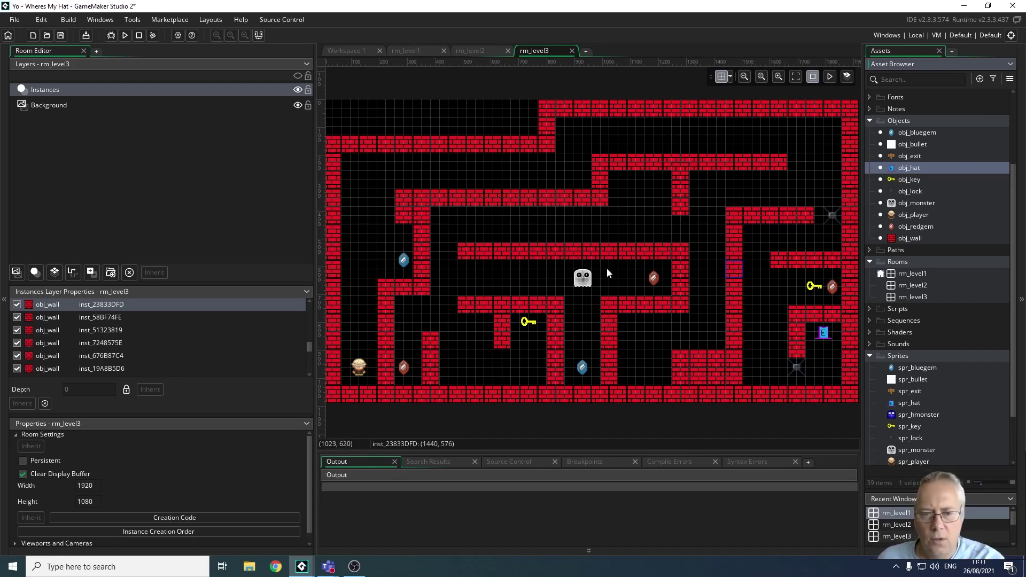
{"action": "left_click", "coordinate": [924, 203]}
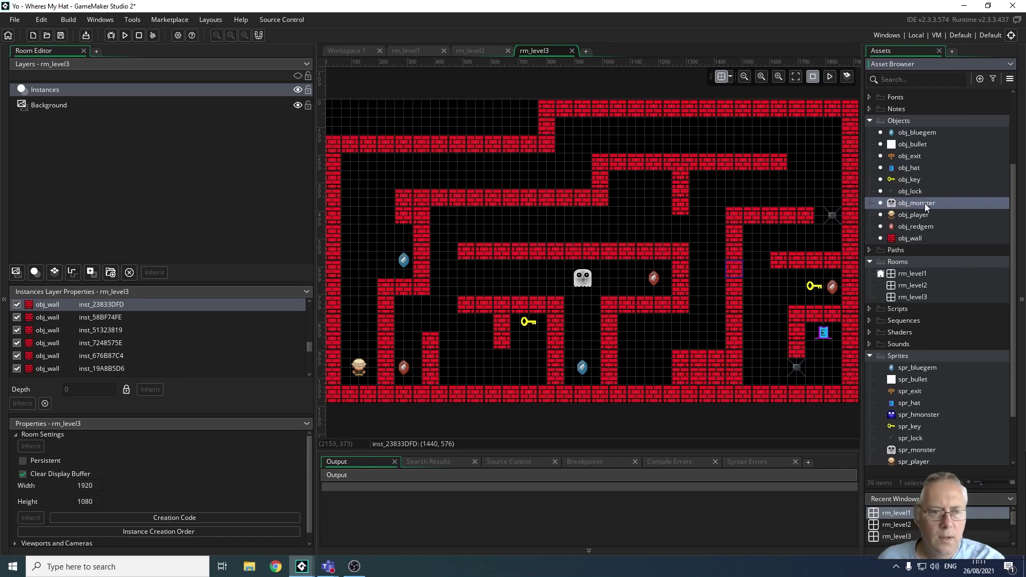
{"action": "double_click", "coordinate": [925, 203]}
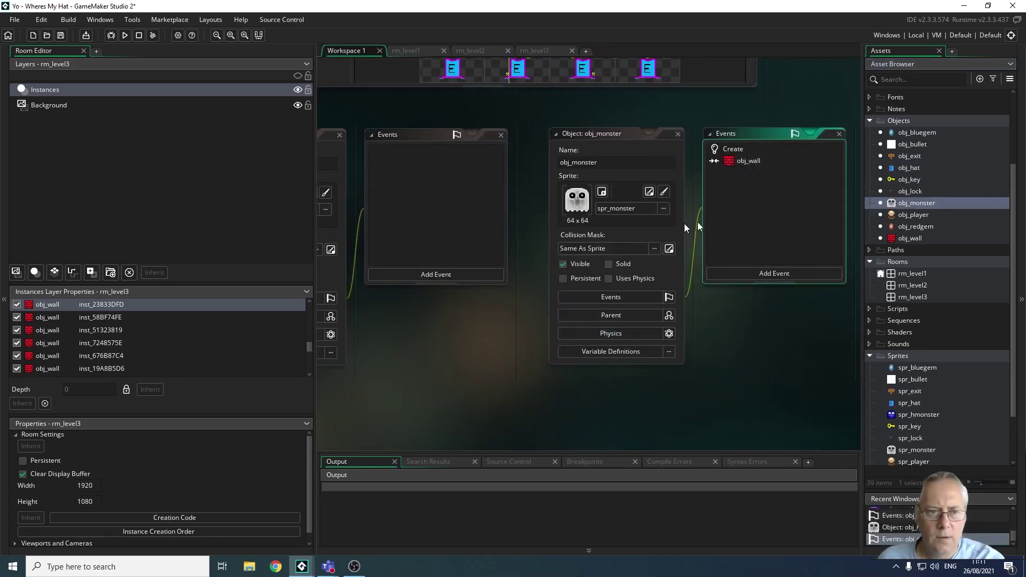
{"action": "left_click", "coordinate": [733, 149]}
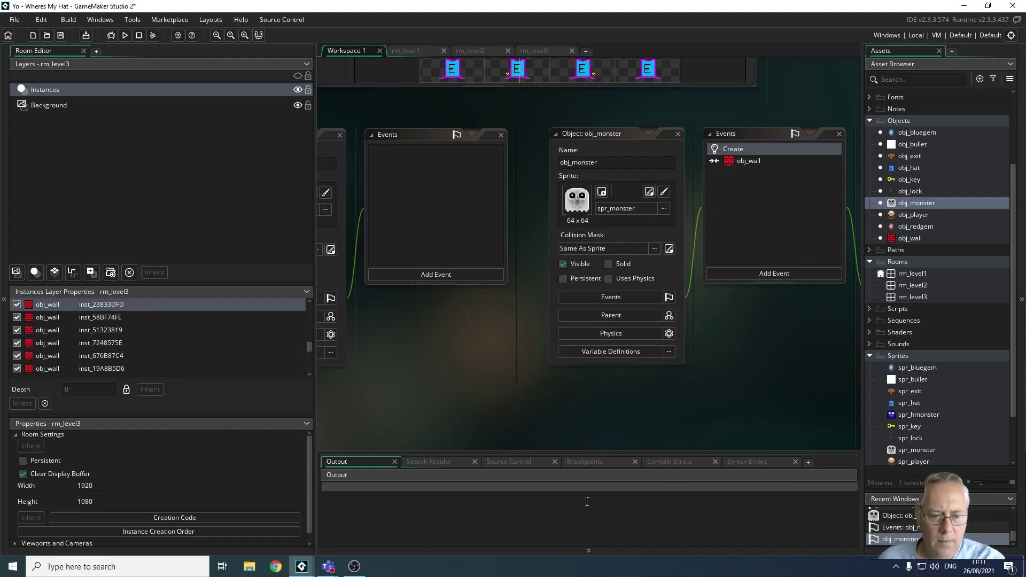
{"action": "left_click_drag", "start_coordinate": [588, 131], "coordinate": [331, 202]}
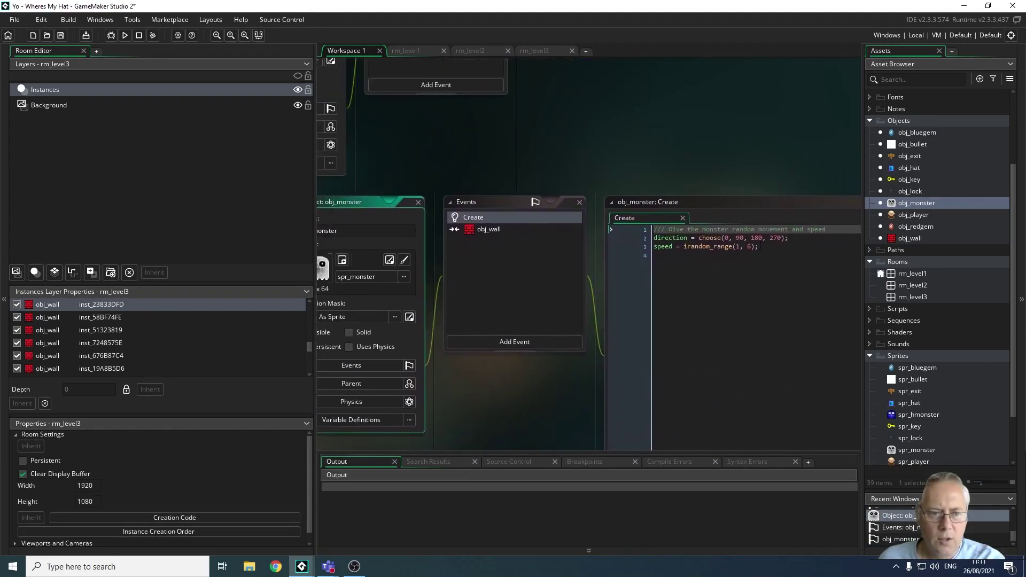
{"action": "left_click", "coordinate": [487, 229]}
{"action": "left_click", "coordinate": [360, 201]}
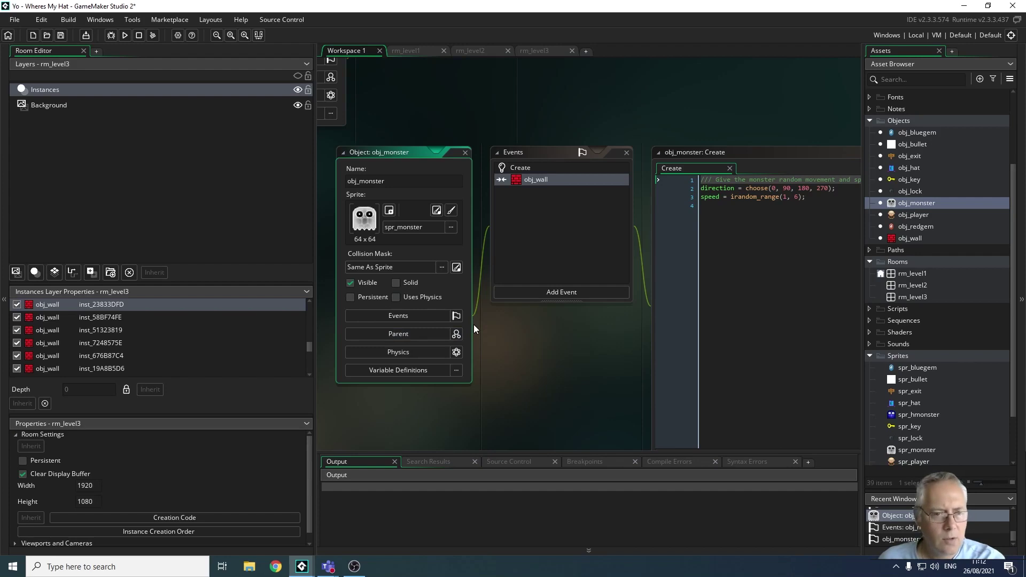
Step: Close the obj_monster, obj_hat and hat sprite editors in the workspace
{"action": "left_click", "coordinate": [466, 153]}
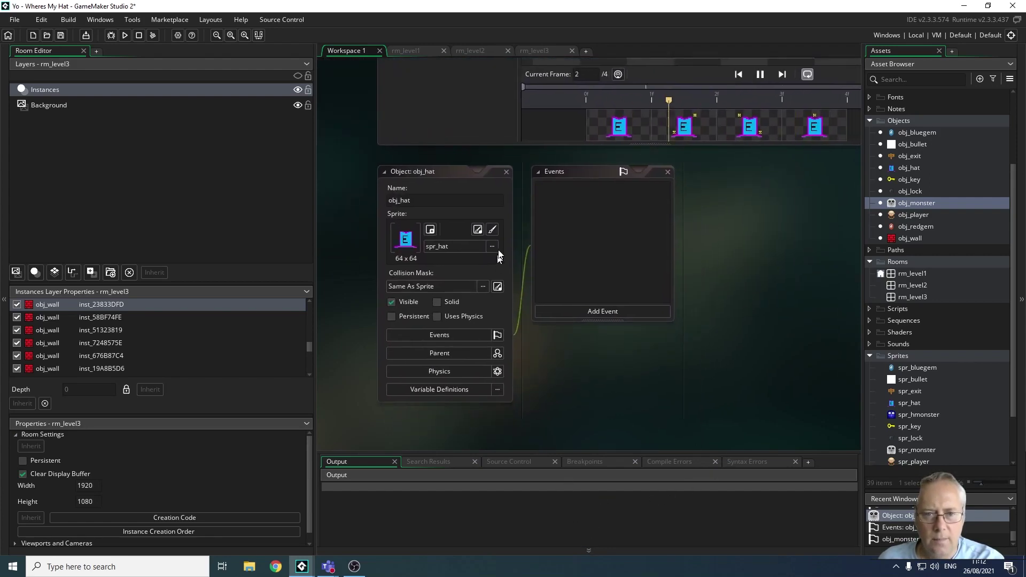
{"action": "left_click", "coordinate": [507, 172]}
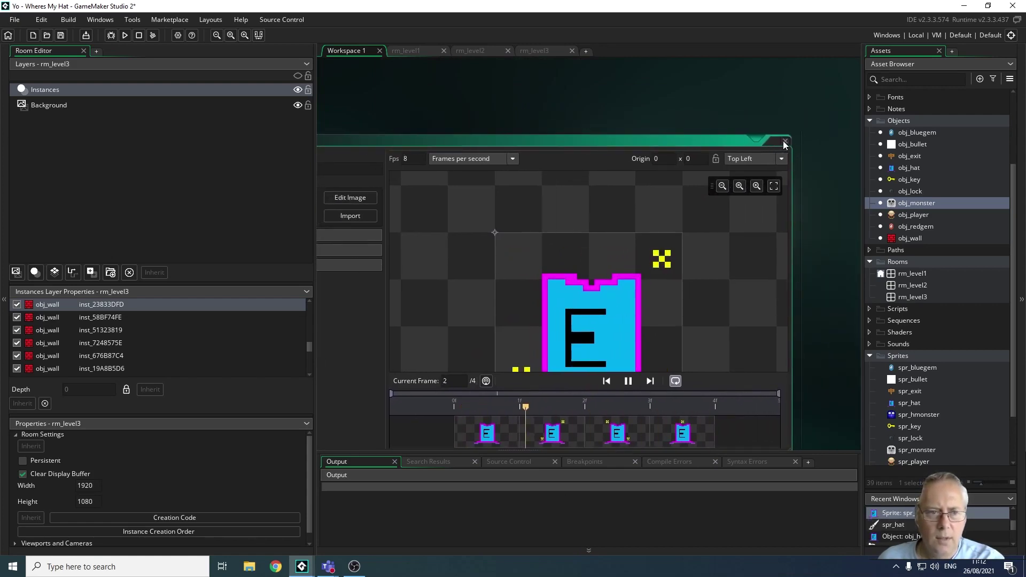
{"action": "left_click", "coordinate": [785, 142]}
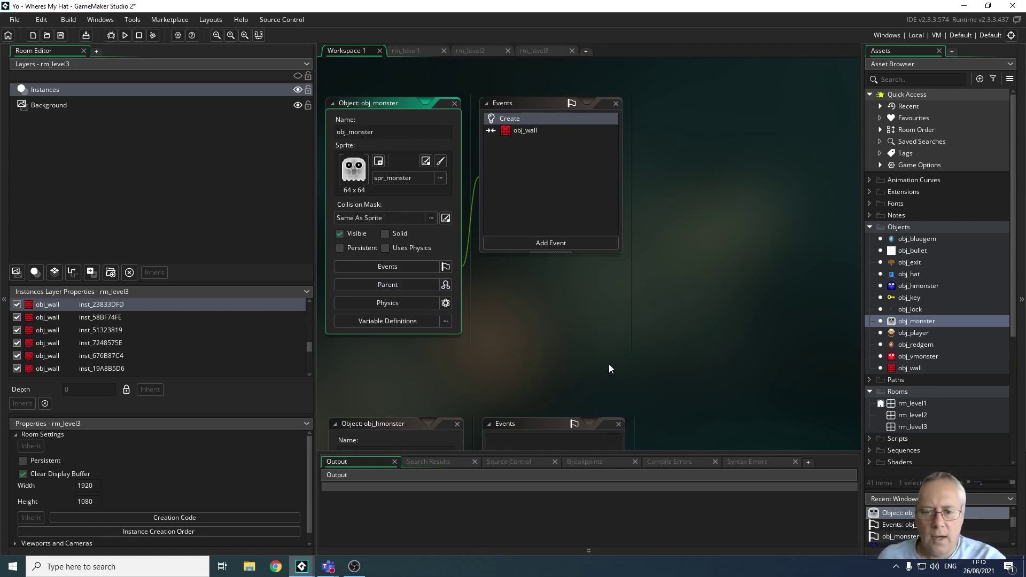
Step: Examine the settings and event lists of obj_monster, obj_hmonster and obj_vmonster in the workspace
{"action": "scroll", "coordinate": [632, 348], "scroll_direction": "down", "scroll_amount": 7}
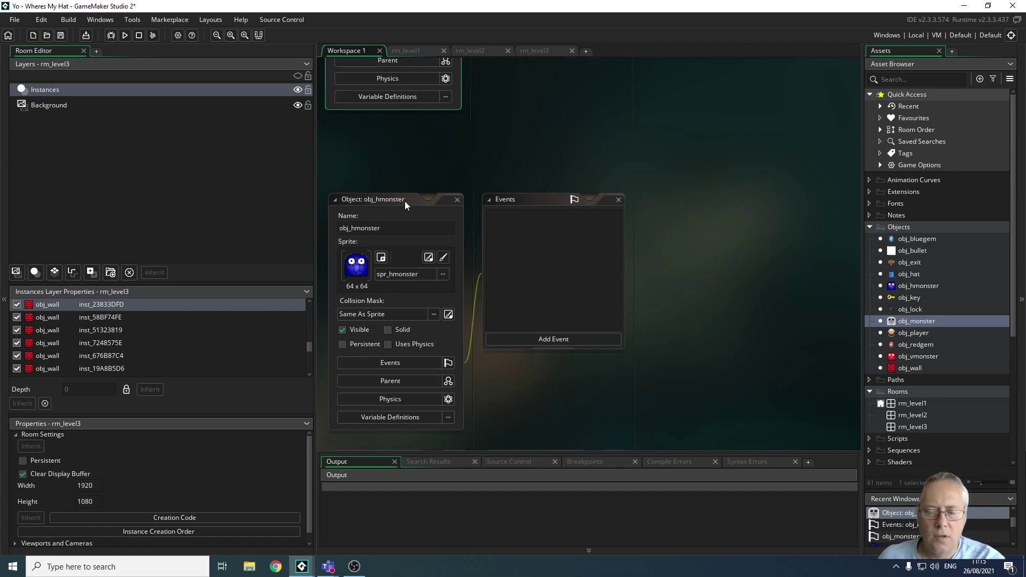
{"action": "scroll", "coordinate": [649, 295], "scroll_direction": "down", "scroll_amount": 7}
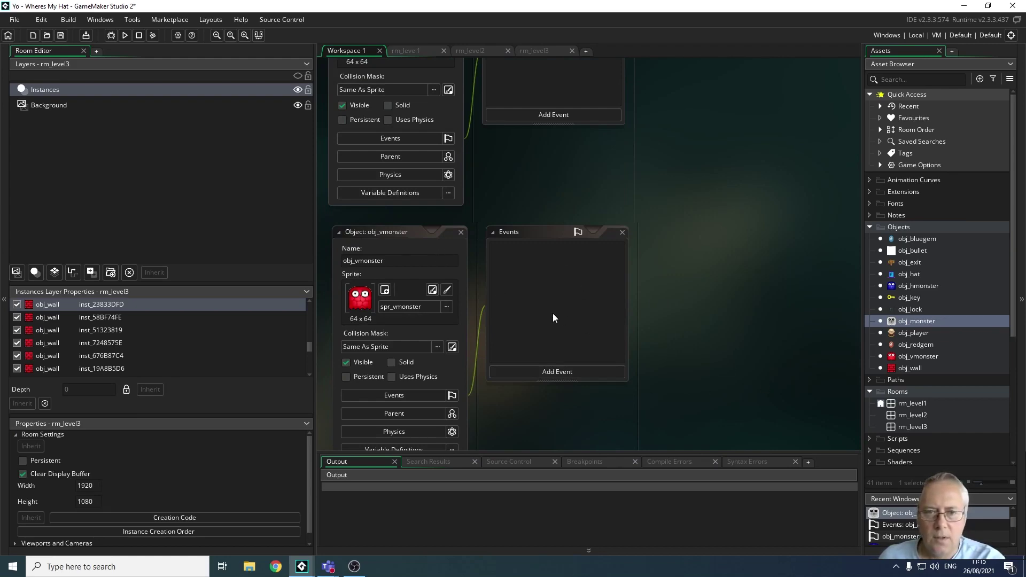
{"action": "scroll", "coordinate": [553, 317], "scroll_direction": "up", "scroll_amount": 6}
{"action": "scroll", "coordinate": [559, 365], "scroll_direction": "down", "scroll_amount": 4}
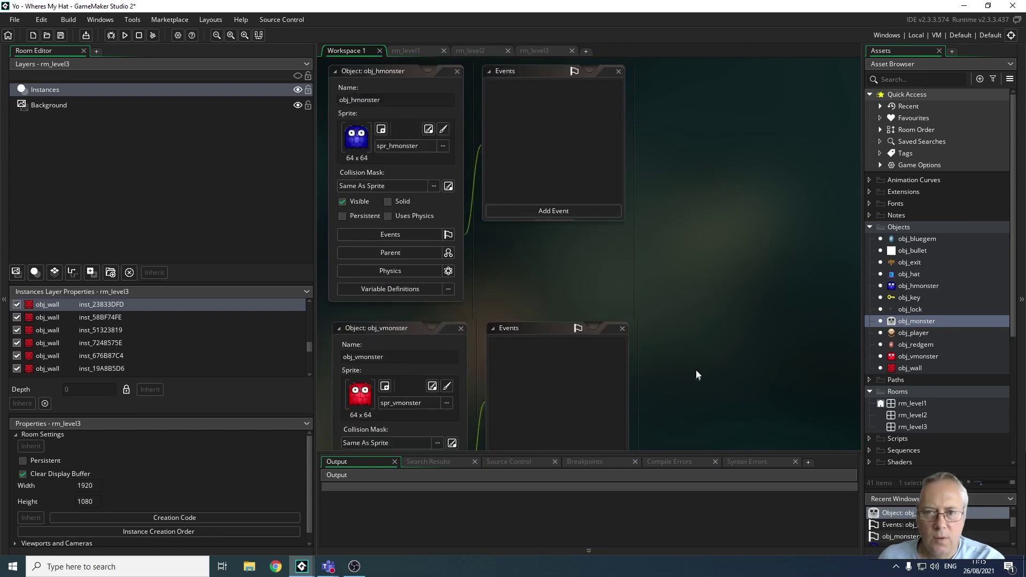
{"action": "scroll", "coordinate": [745, 390], "scroll_direction": "up", "scroll_amount": 6}
{"action": "scroll", "coordinate": [761, 396], "scroll_direction": "up", "scroll_amount": 2}
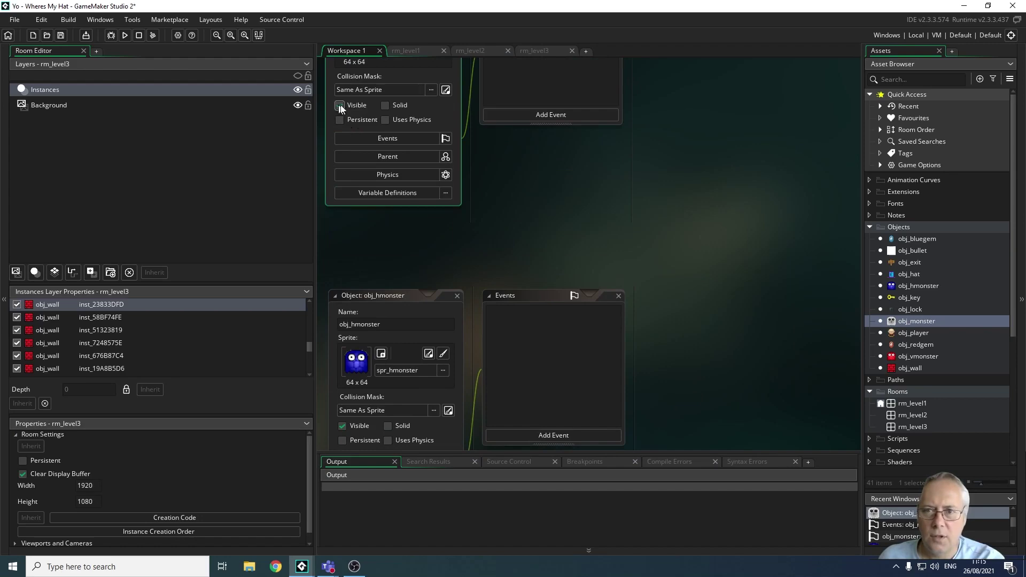
{"action": "scroll", "coordinate": [623, 231], "scroll_direction": "up", "scroll_amount": 2}
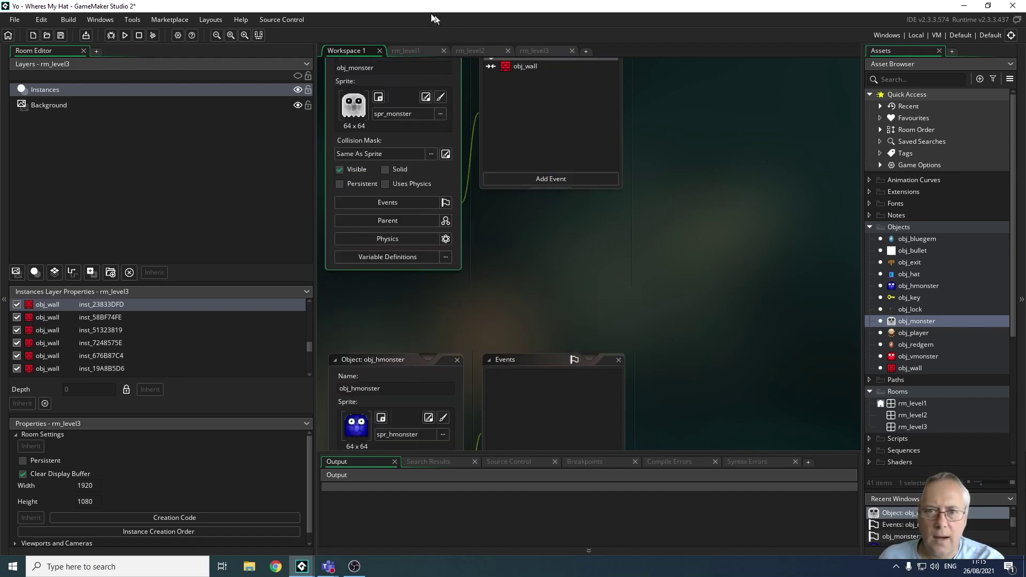
Step: Place an obj_hmonster instance in rm_level1, in the open area right of the short vertical wall below the lock, and test-run the game
{"action": "left_click", "coordinate": [409, 50]}
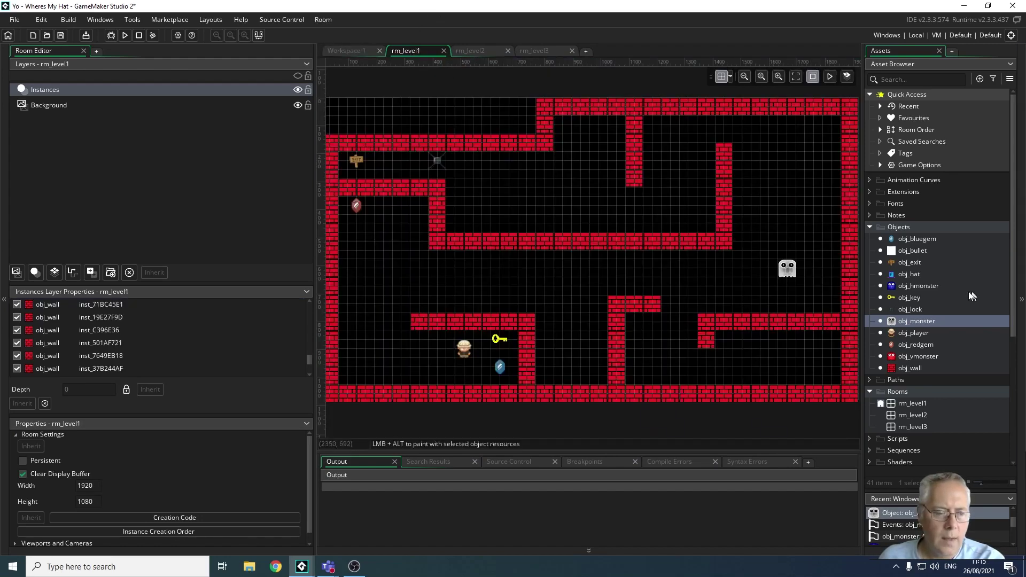
{"action": "left_click_drag", "start_coordinate": [916, 289], "coordinate": [480, 214]}
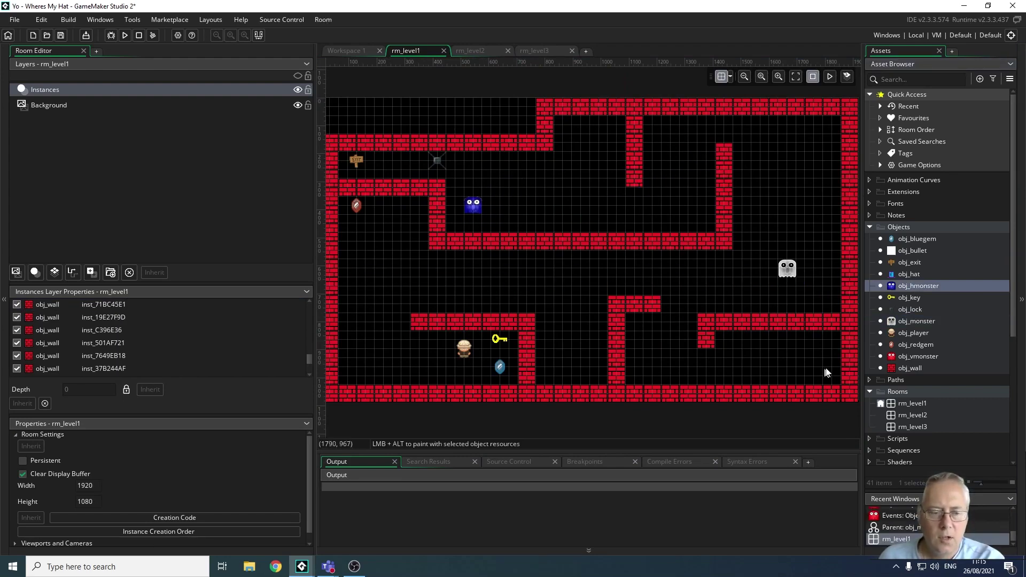
{"action": "left_click", "coordinate": [124, 36]}
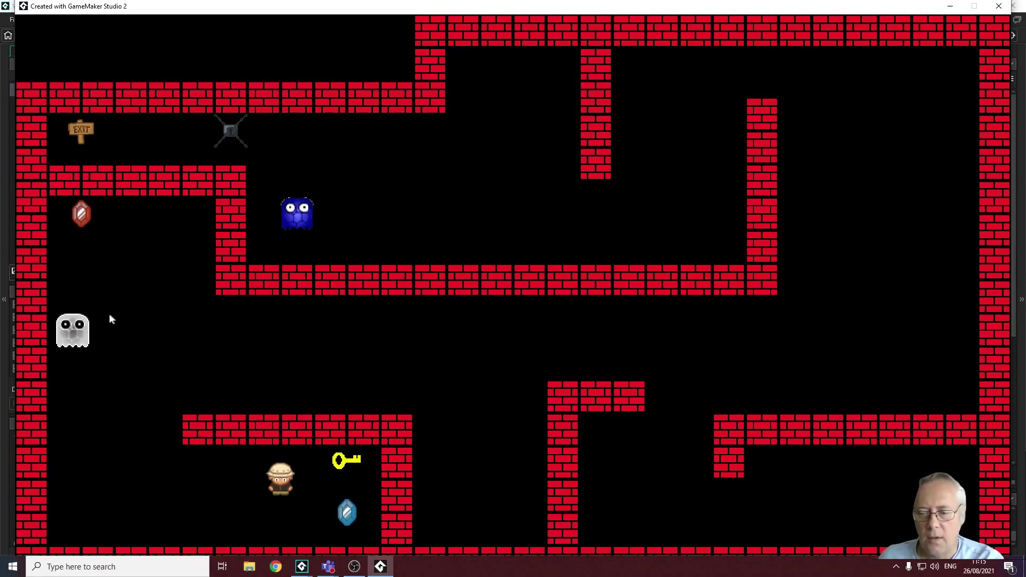
{"action": "left_click", "coordinate": [999, 6]}
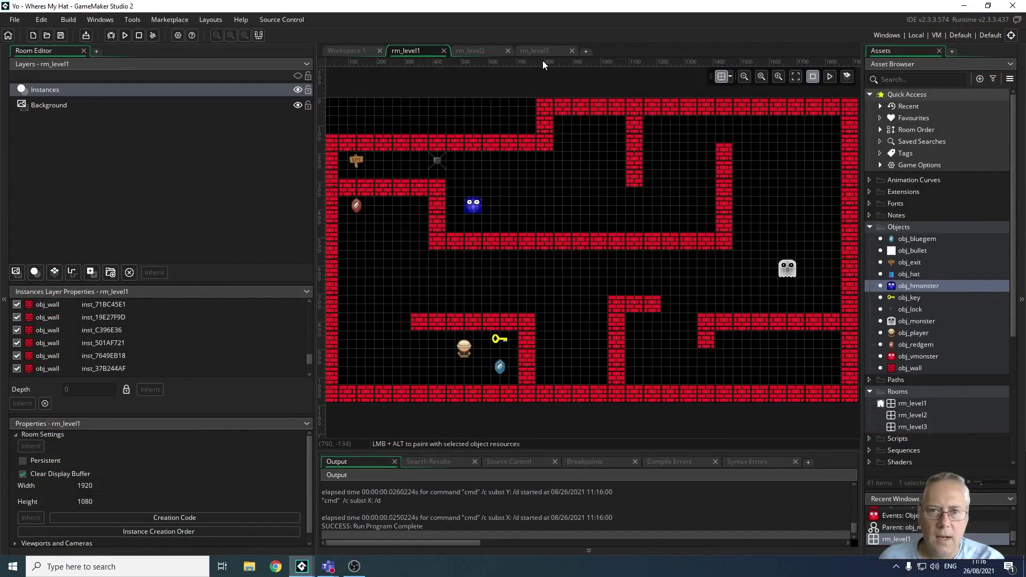
Step: Compare the event lists of obj_monster and obj_hmonster in the workspace
{"action": "left_click", "coordinate": [345, 51]}
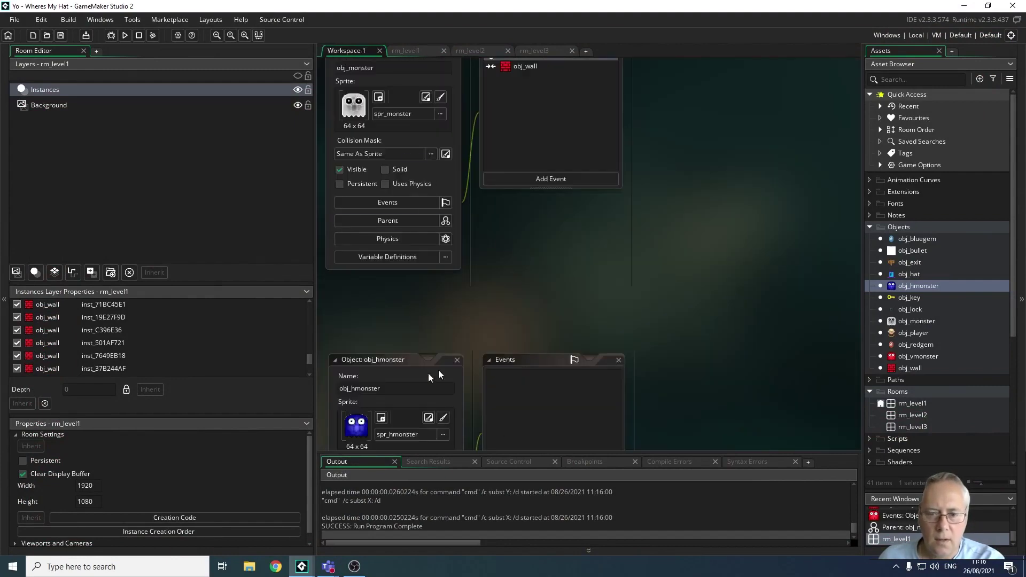
{"action": "scroll", "coordinate": [431, 423], "scroll_direction": "down", "scroll_amount": 9}
{"action": "scroll", "coordinate": [382, 361], "scroll_direction": "up", "scroll_amount": 11}
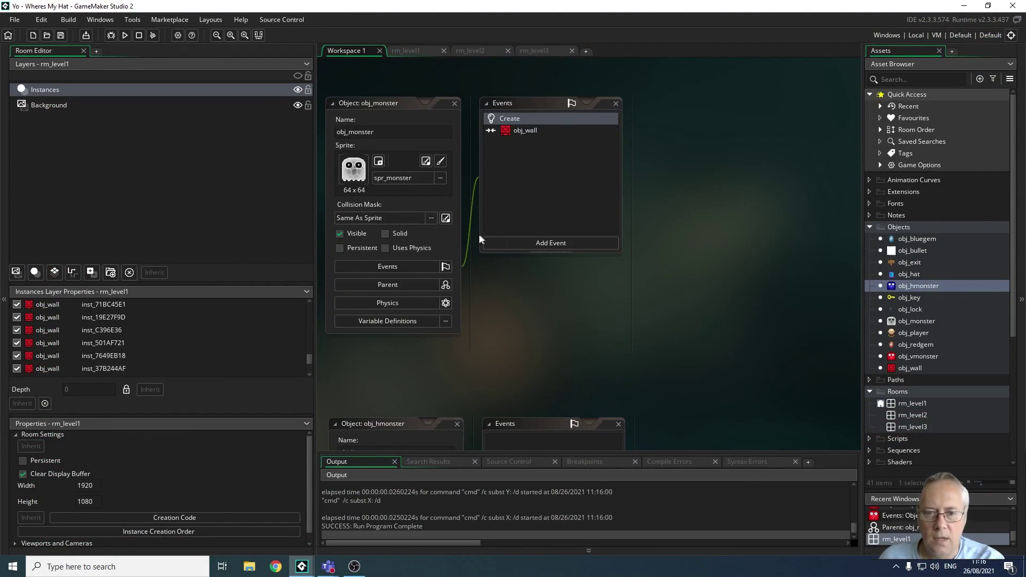
{"action": "scroll", "coordinate": [486, 278], "scroll_direction": "down", "scroll_amount": 3}
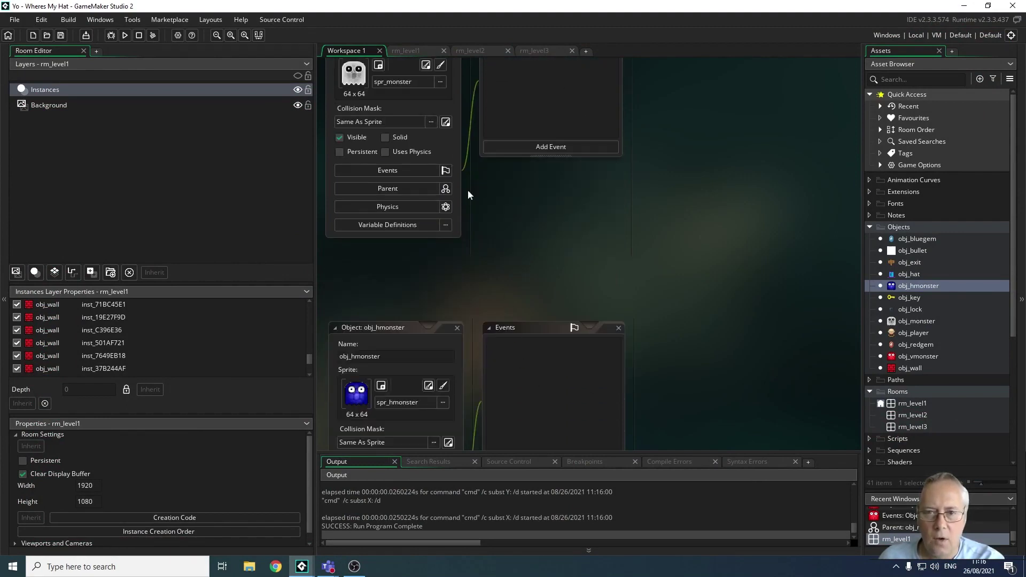
{"action": "scroll", "coordinate": [399, 159], "scroll_direction": "up", "scroll_amount": 2}
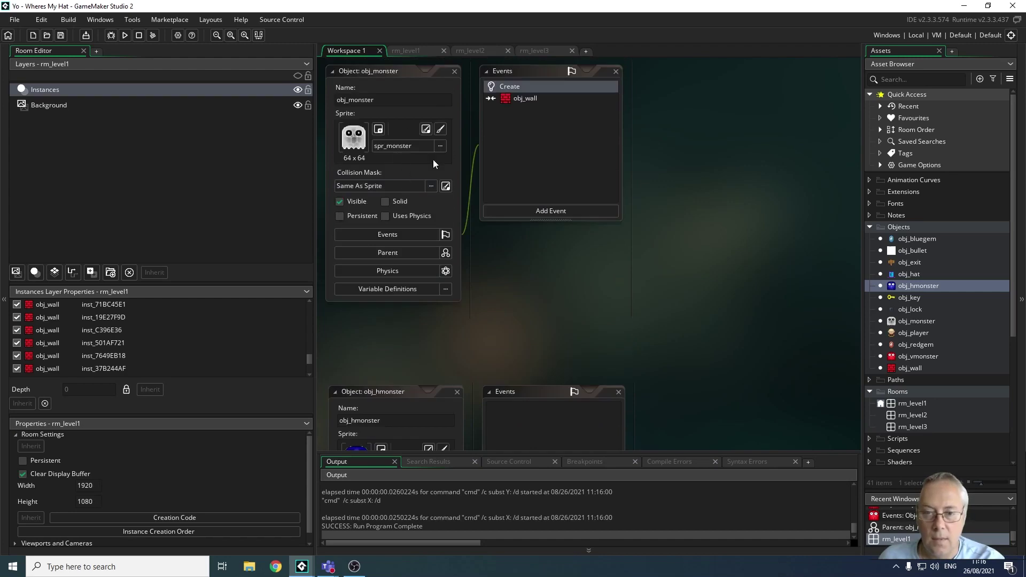
{"action": "scroll", "coordinate": [433, 346], "scroll_direction": "down", "scroll_amount": 3}
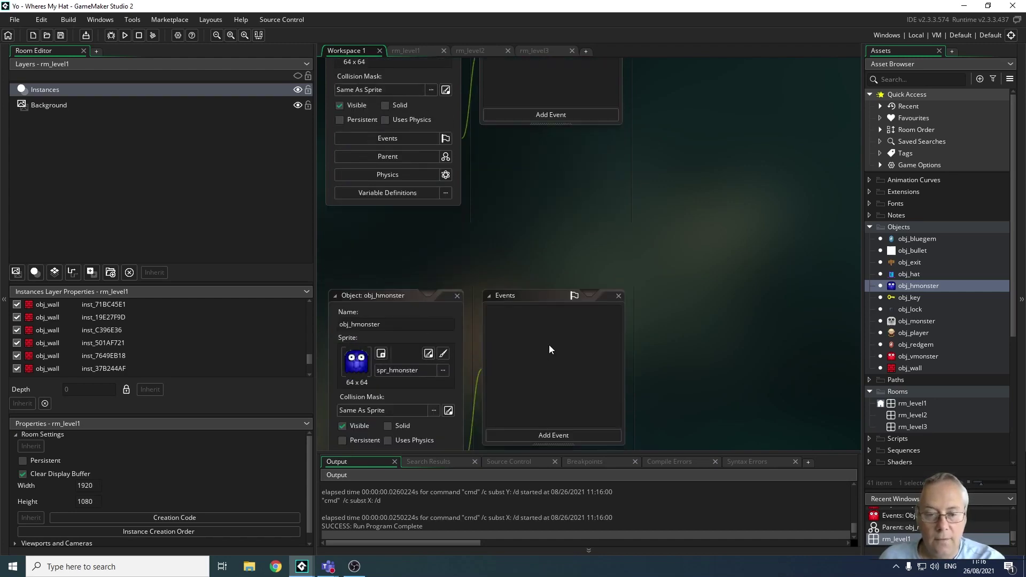